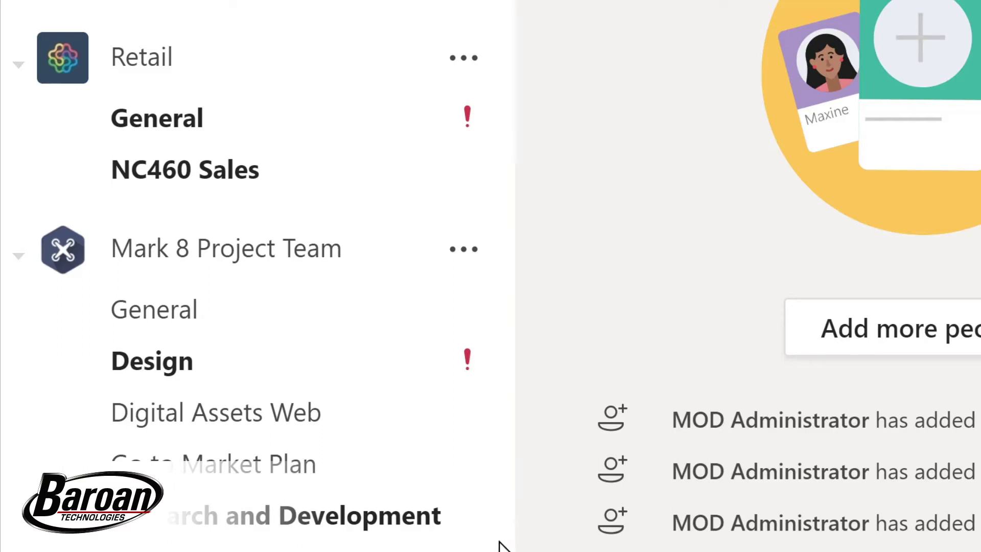
Open the Monthly Reports channel of the Sales and Marketing team
scroll(499, 542, down, 3)
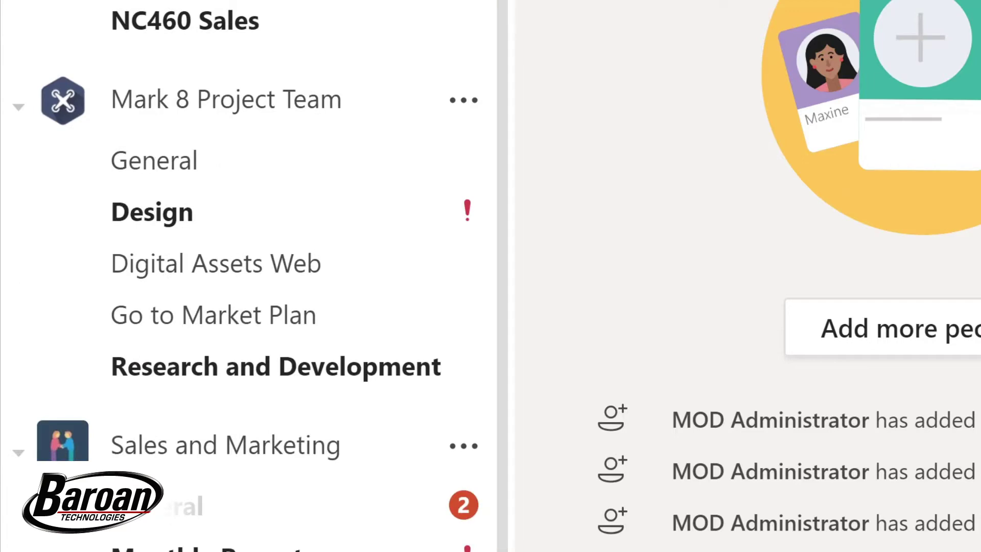
scroll(499, 511, down, 4)
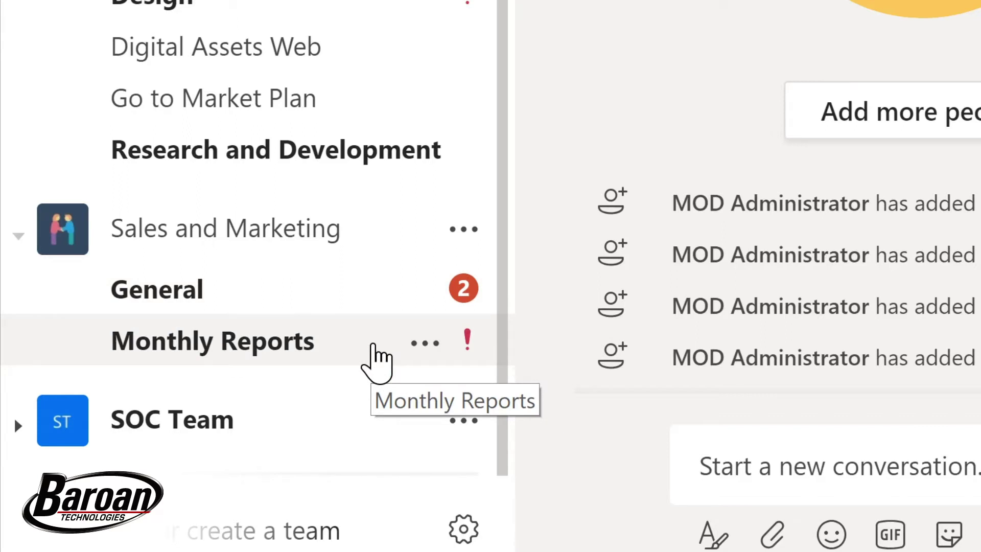
click(373, 346)
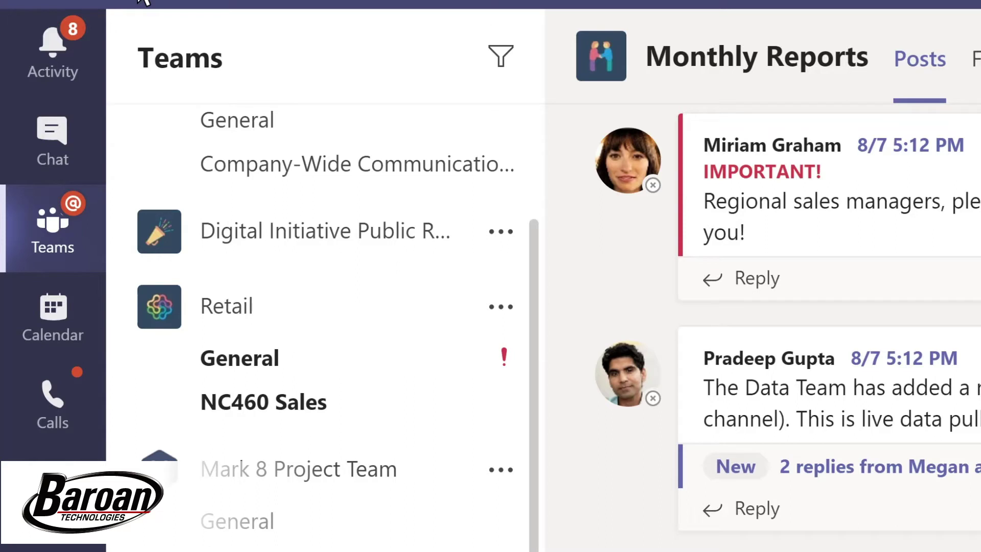
Open the activity feed and filter it by "marketing"
click(75, 66)
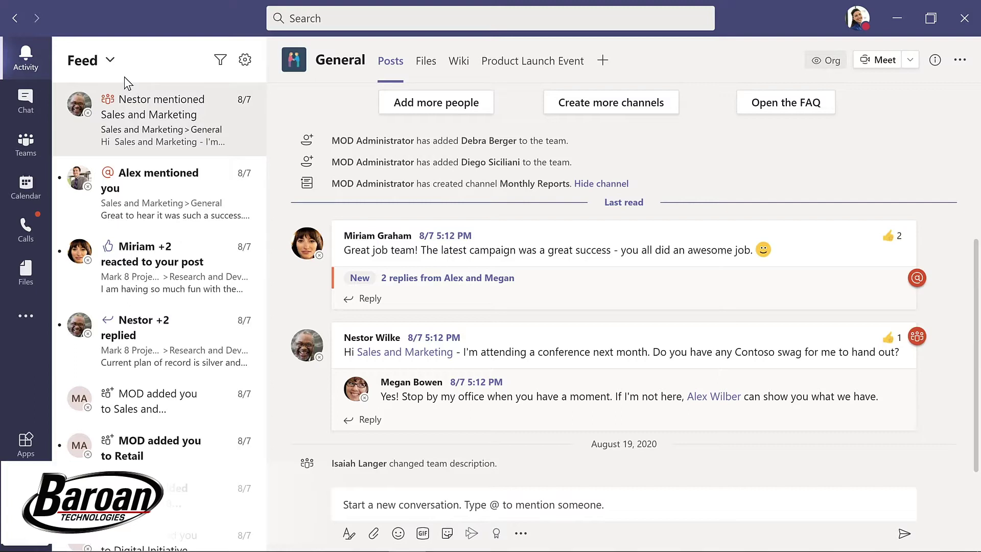
click(221, 62)
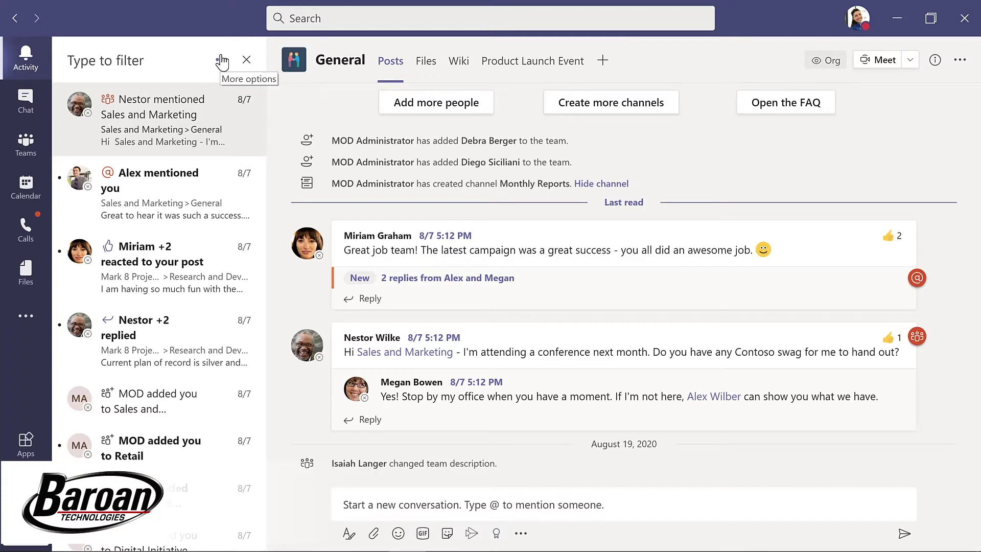
text(ma)
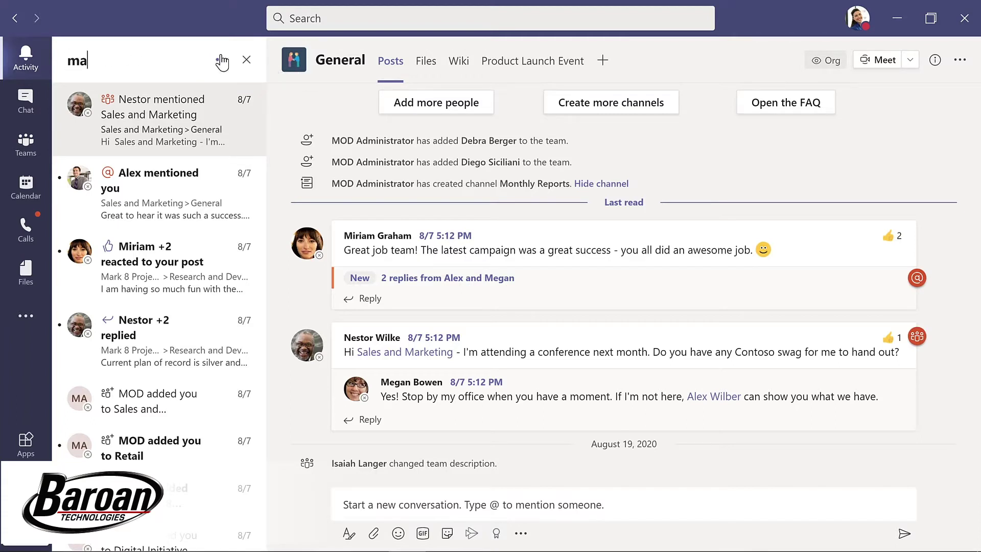
text(rketing)
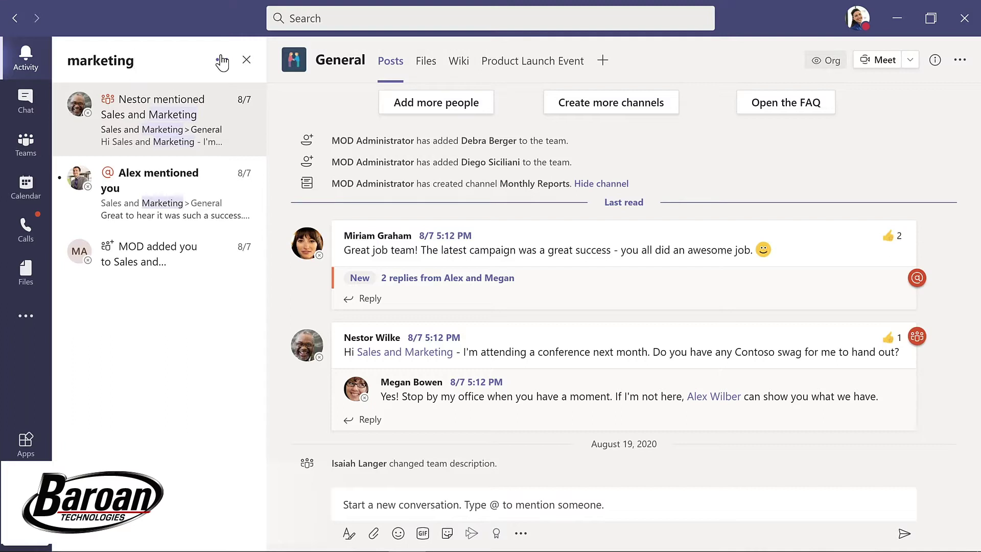
Look through the Chat, Calendar, Calls, Files and Apps views and the profile options
click(40, 108)
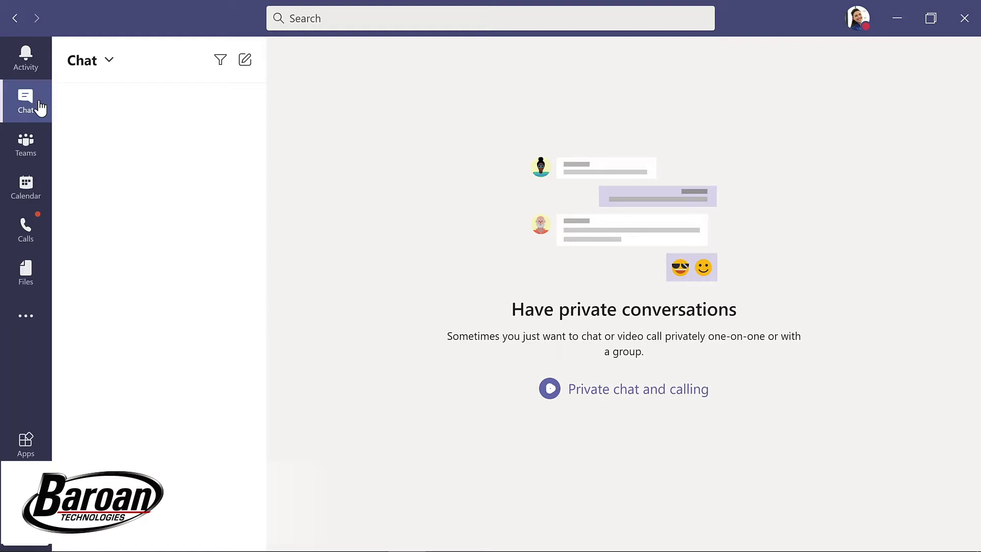
click(45, 188)
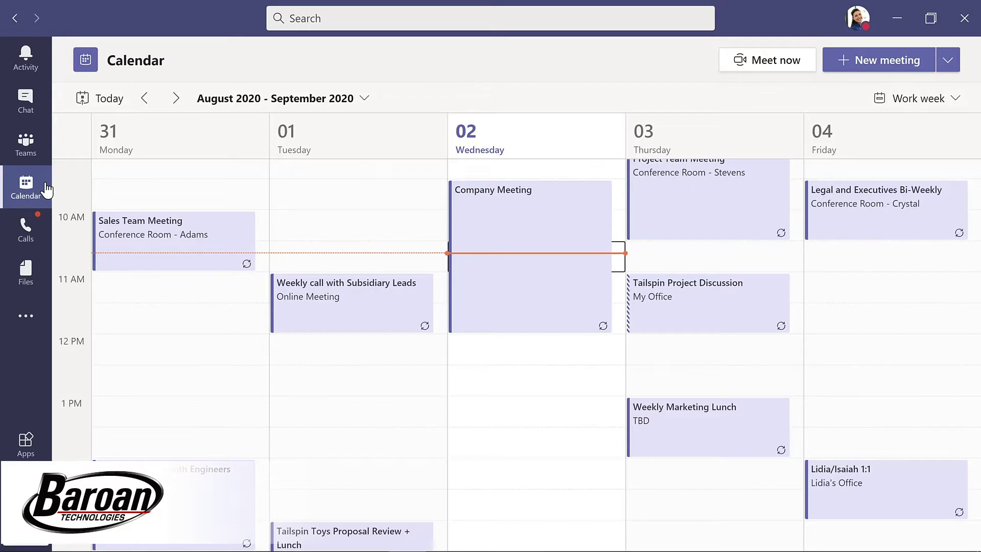
click(32, 234)
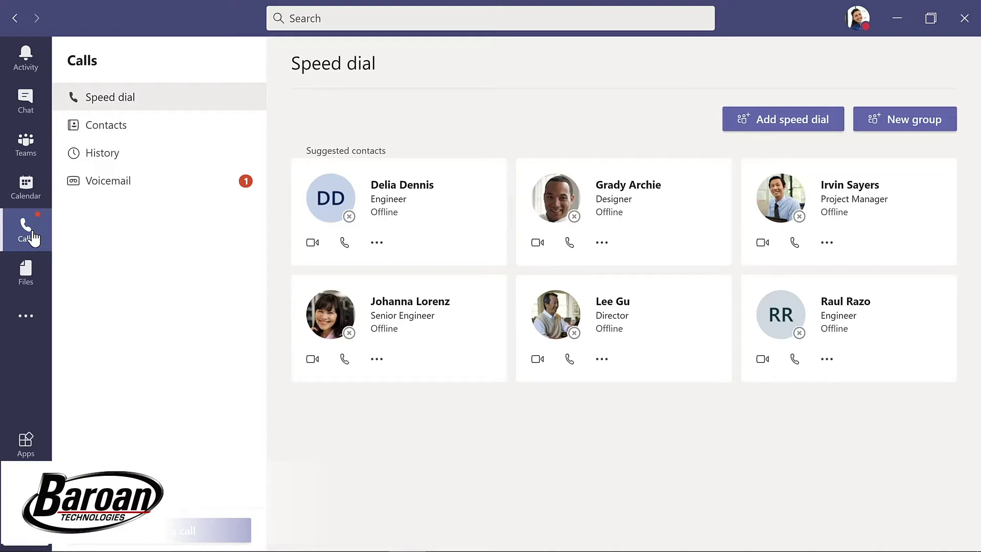
click(27, 273)
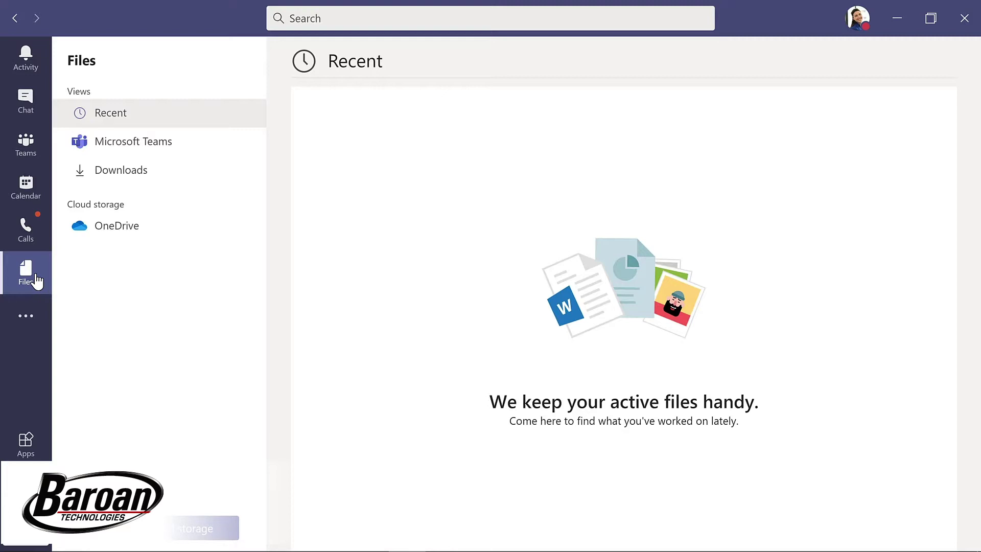
click(27, 445)
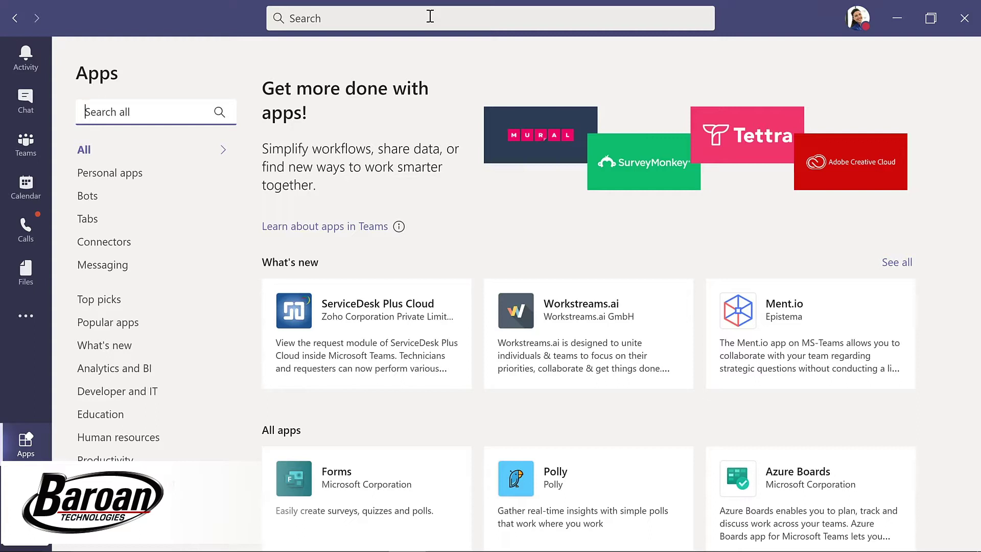
click(856, 28)
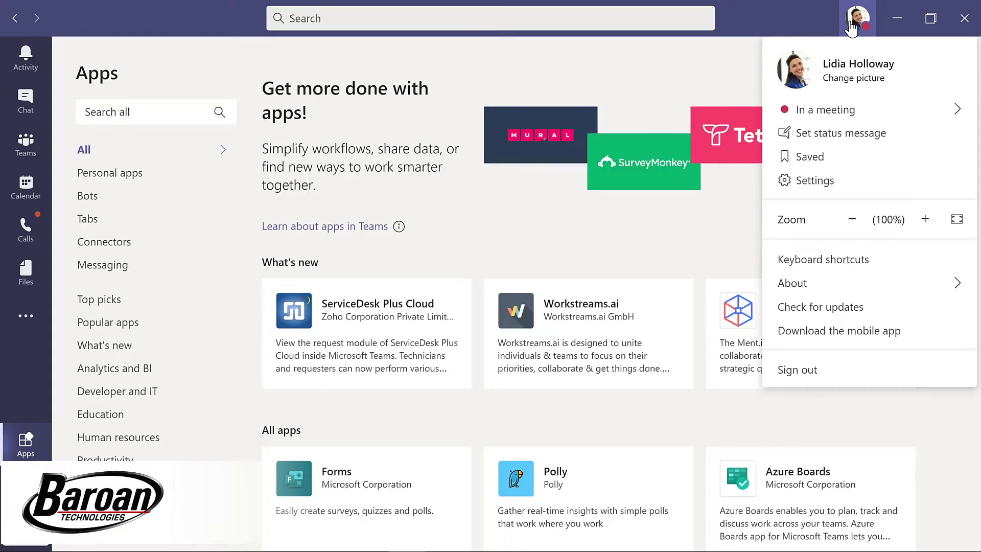
Create a private team from scratch named "Evergreen Project Team"
click(39, 149)
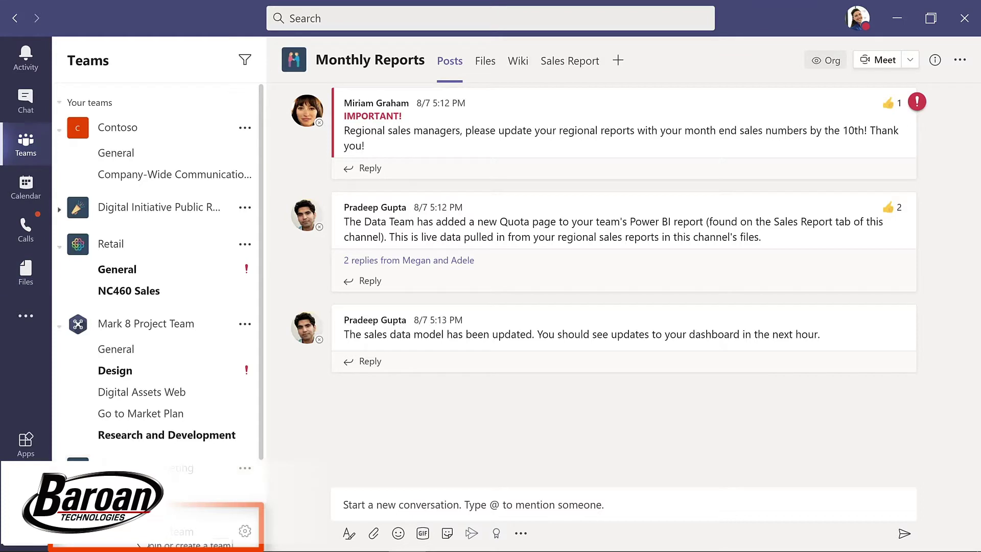
click(140, 544)
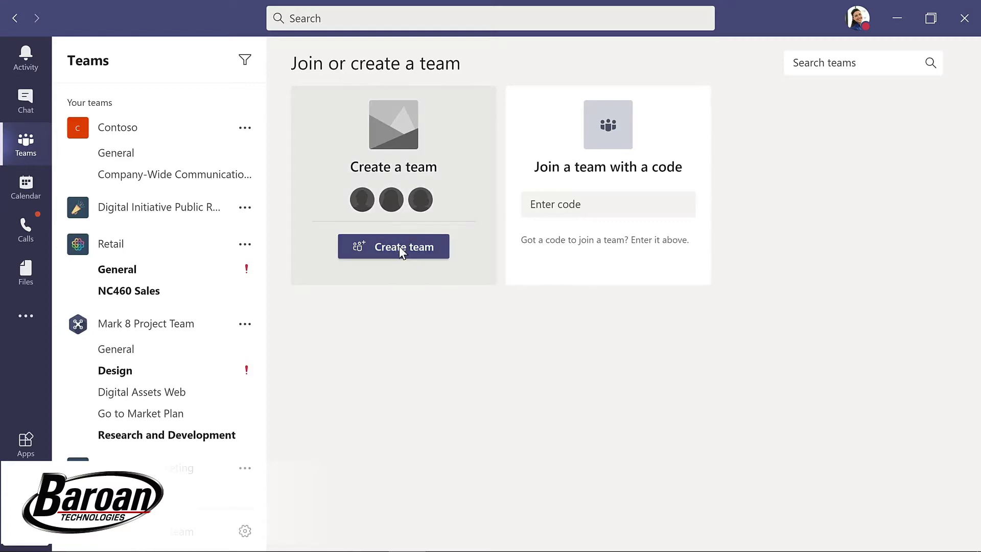
click(400, 246)
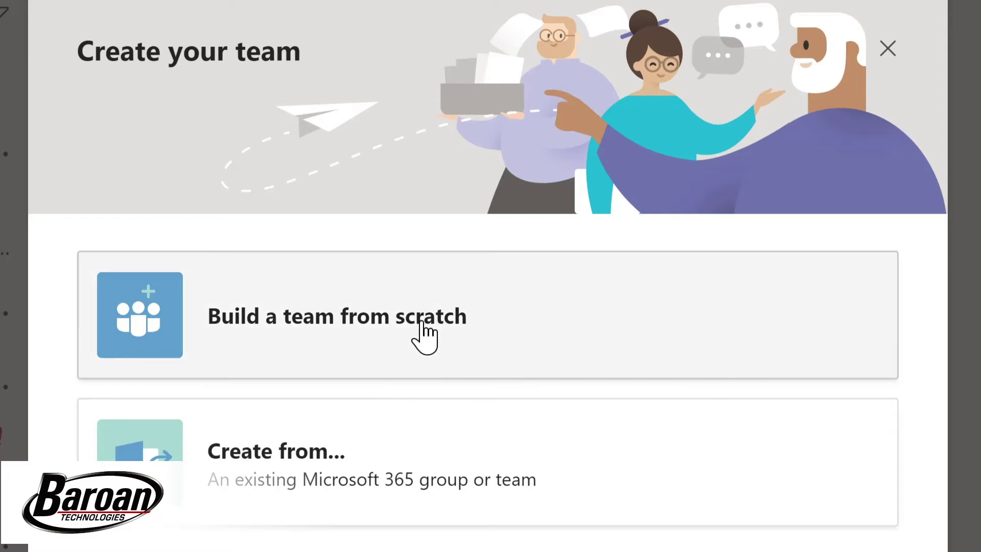
click(423, 337)
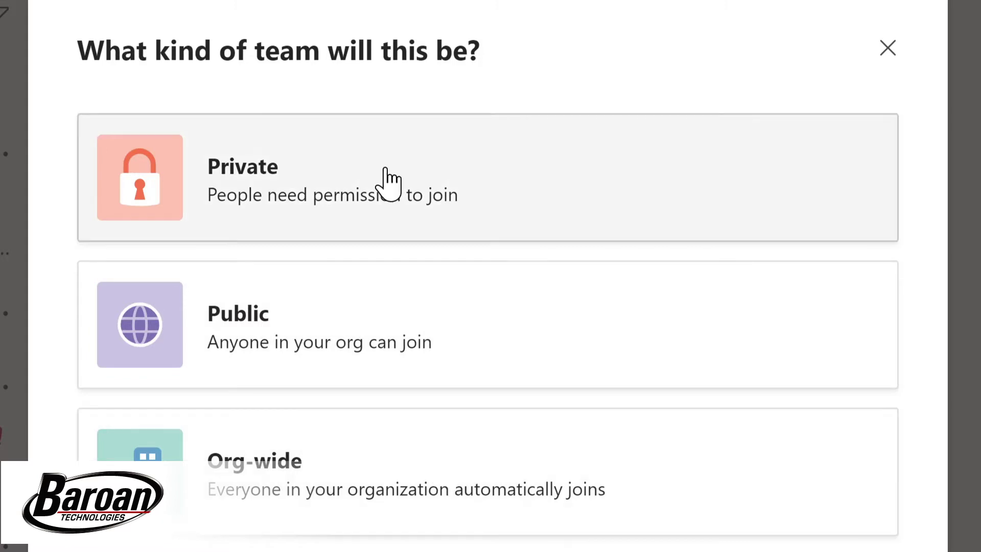
click(388, 184)
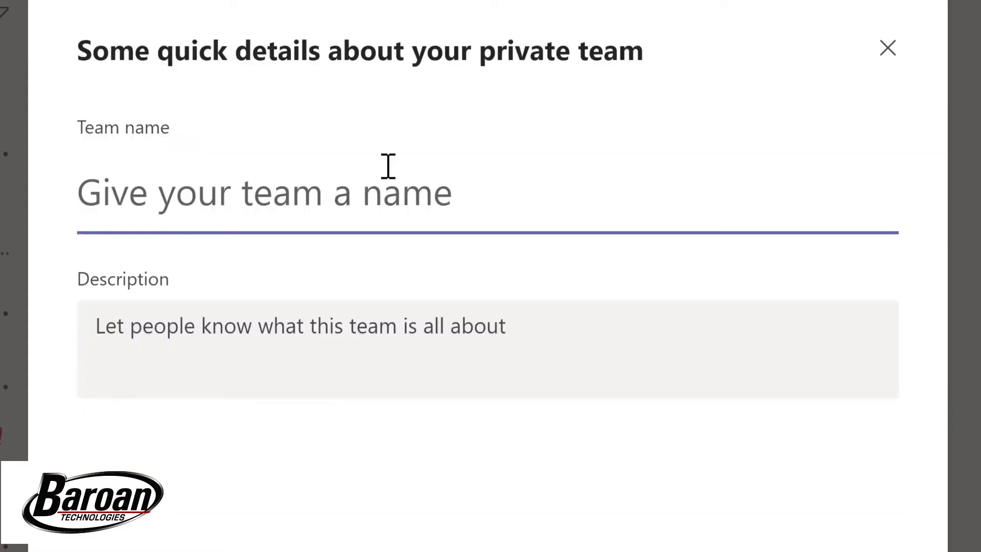
text(Evergre)
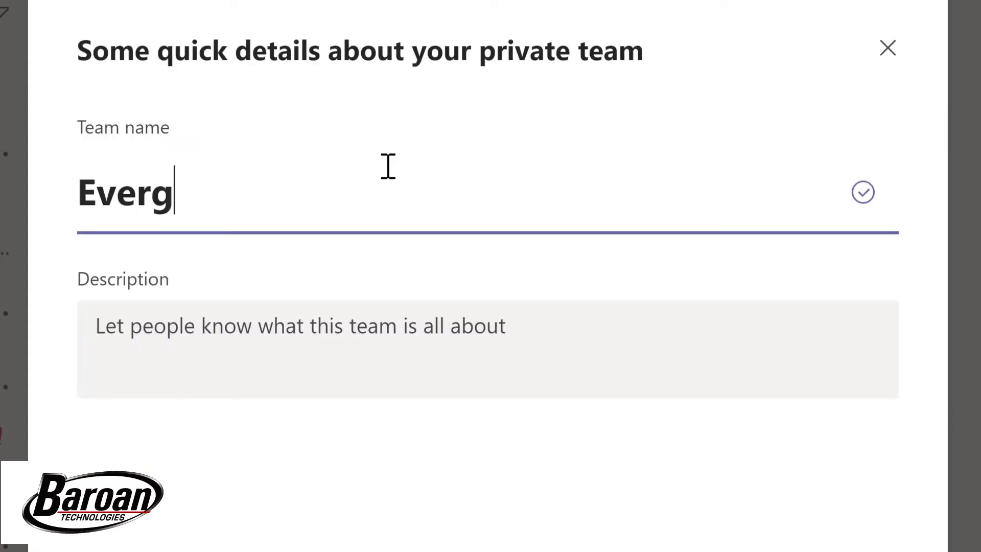
text(en)
text(Pr)
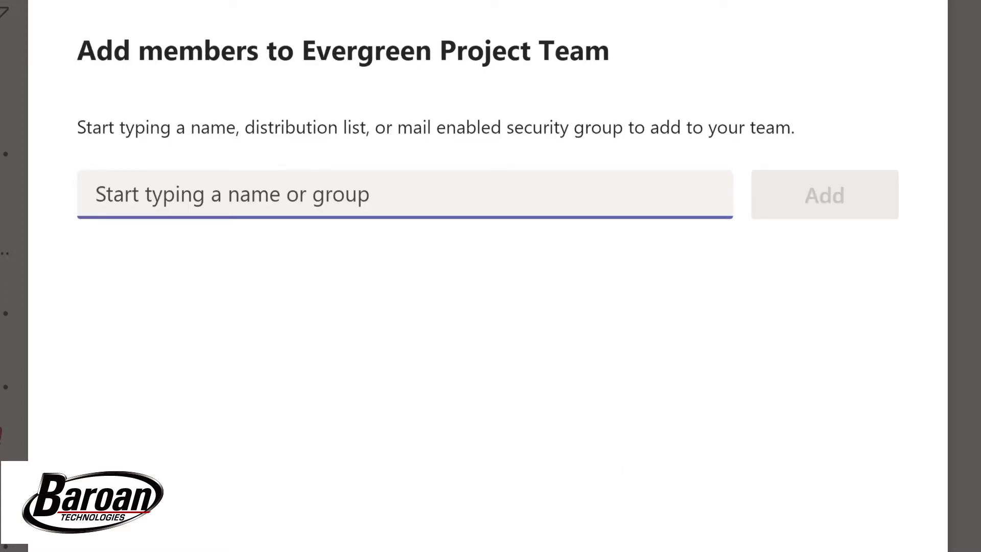
Add four people to the Evergreen Project Team as members and finish the team setup
text(Lynn)
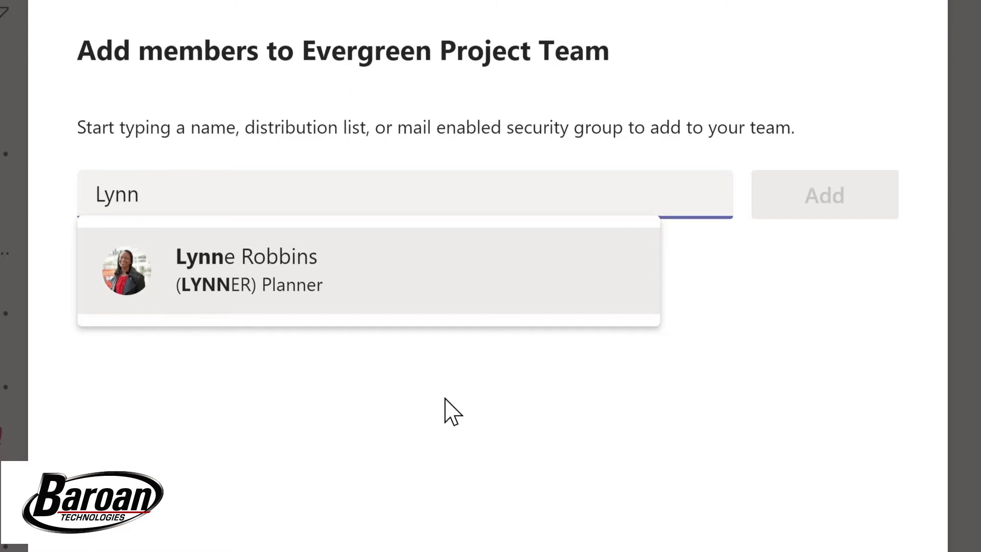
click(289, 280)
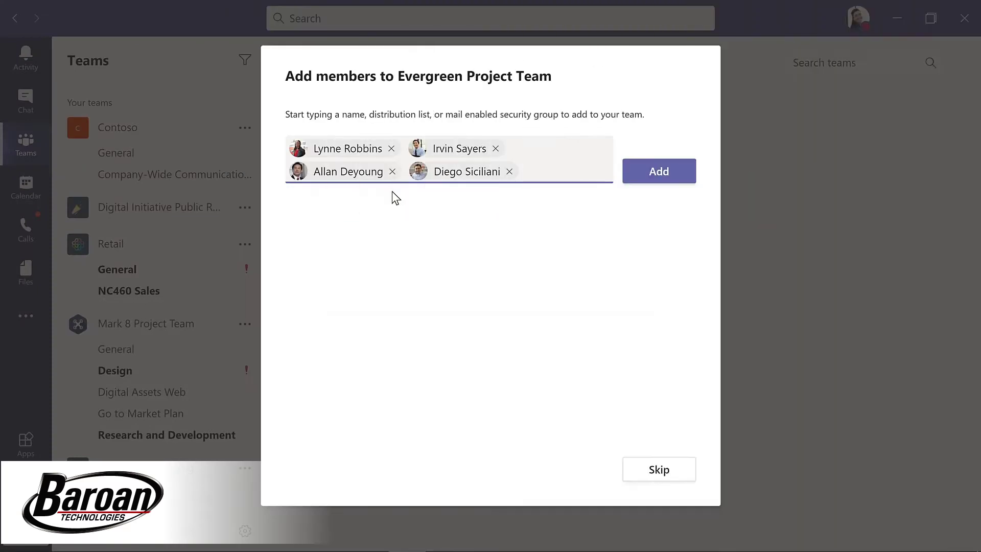
click(661, 179)
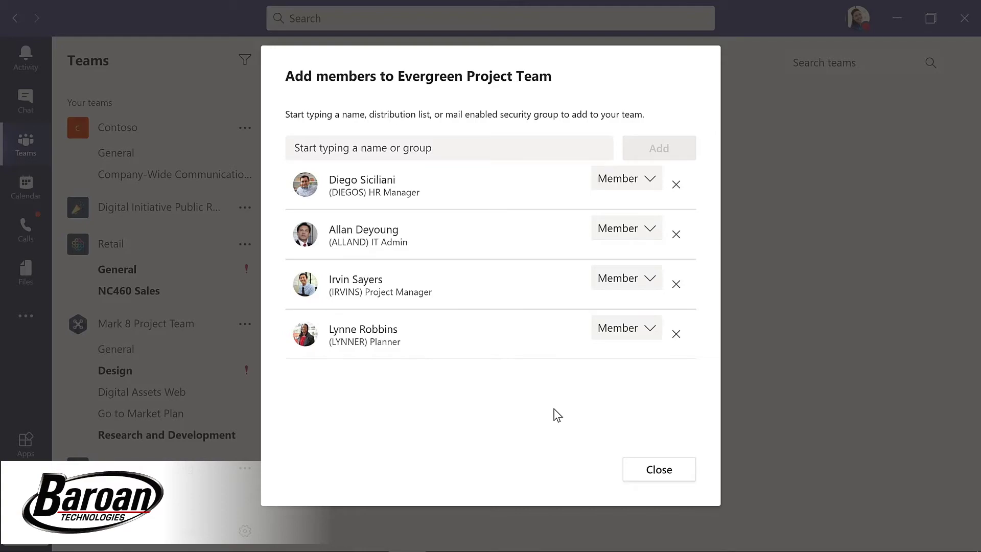
click(658, 472)
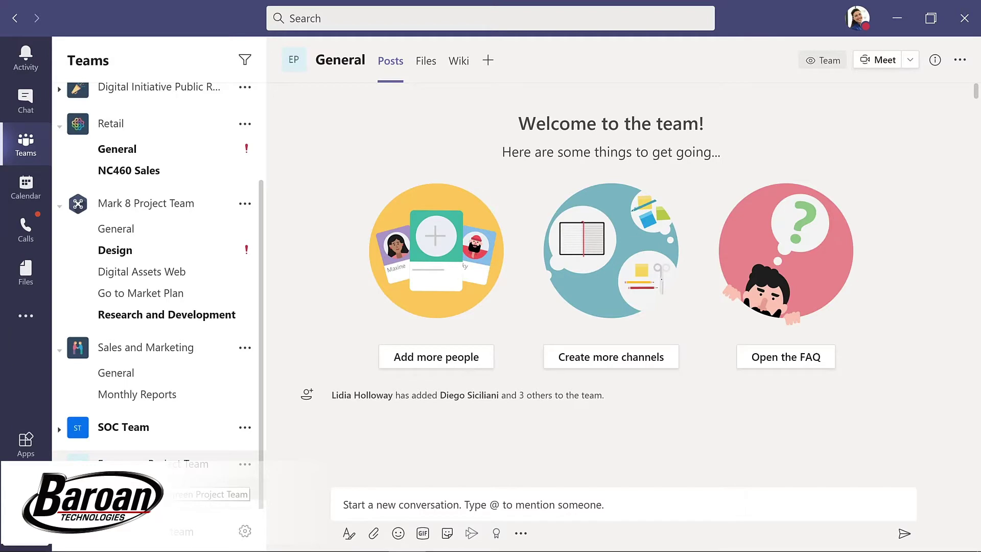
Move the Evergreen Project Team between Mark 8 Project Team and Sales and Marketing in the team list
drag(156, 460, 153, 258)
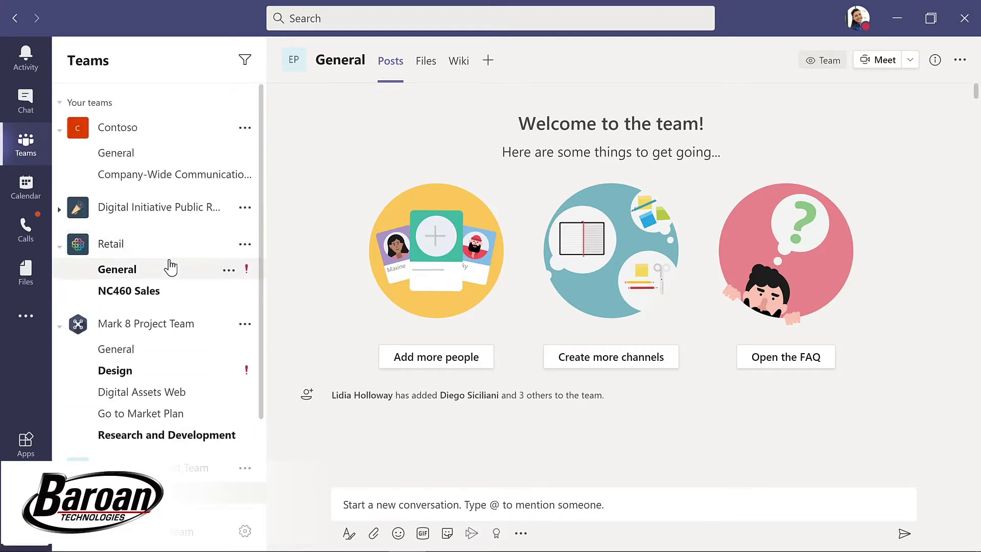
scroll(261, 483, down, 2)
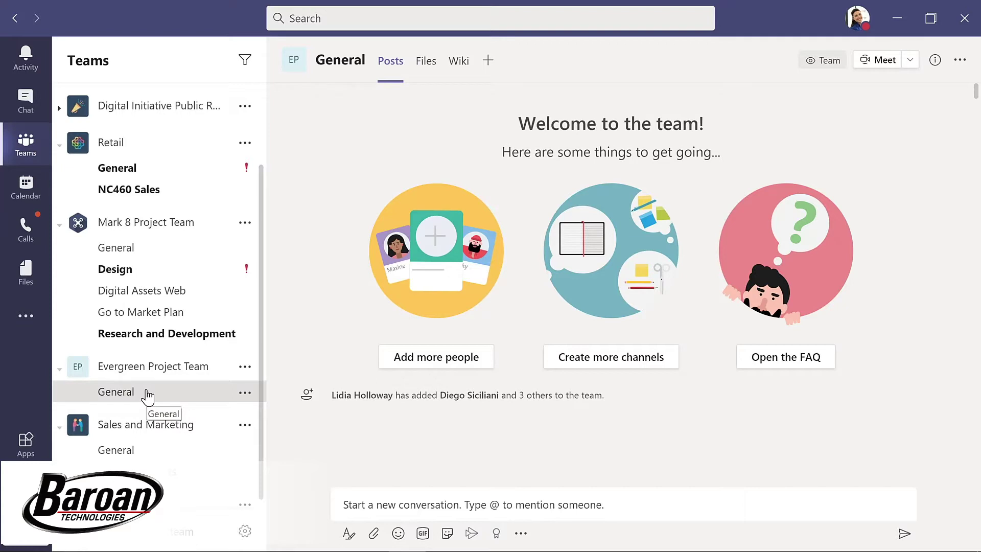
Post "I'm excited to start planning our new LMS!" with a smile emoji in the Evergreen Project Team's General channel
click(342, 504)
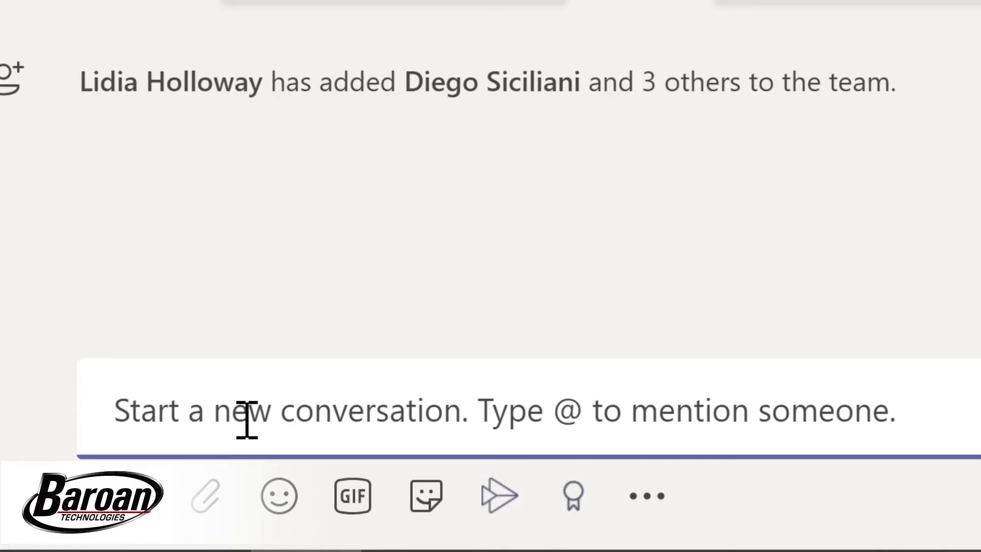
text(I'm excited to start planning our new LMS!)
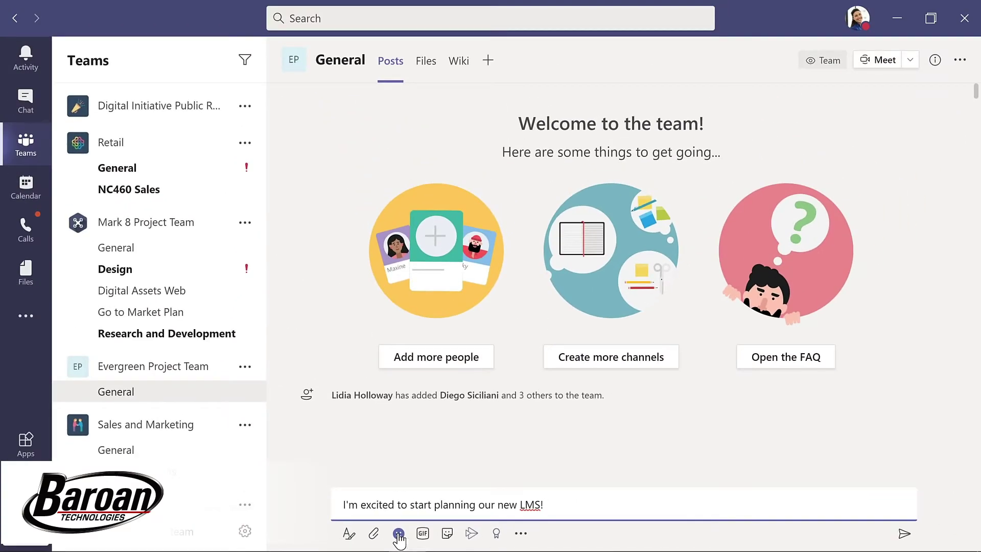
click(399, 534)
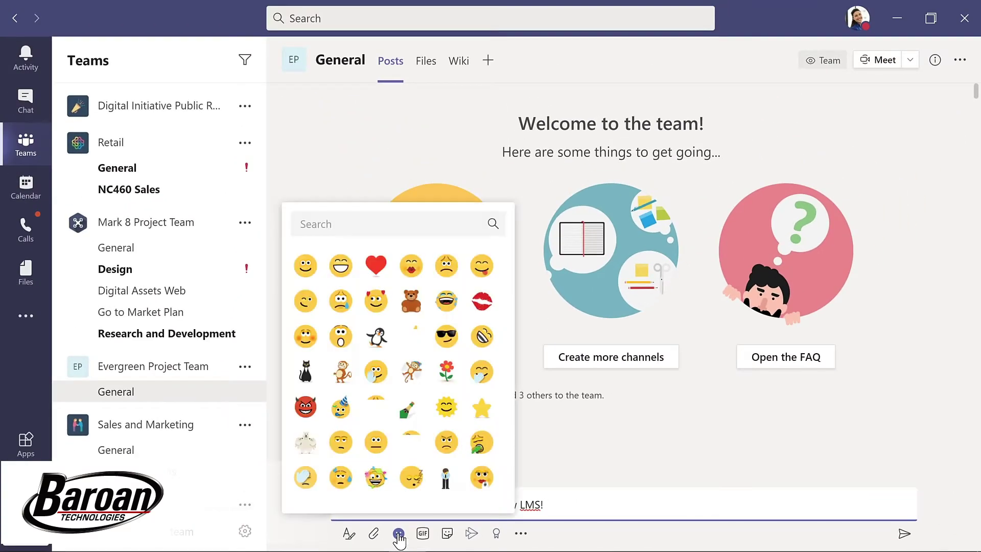
click(306, 264)
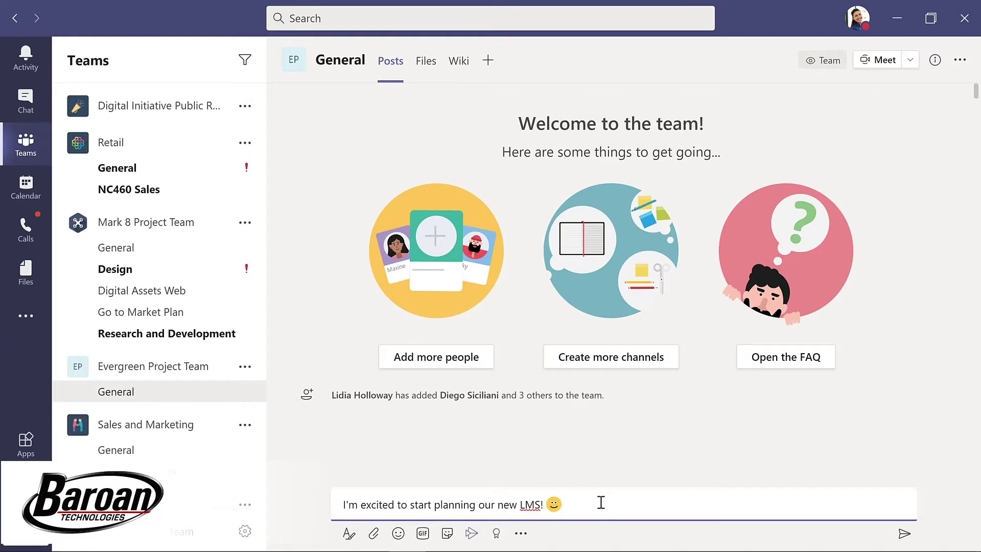
click(904, 535)
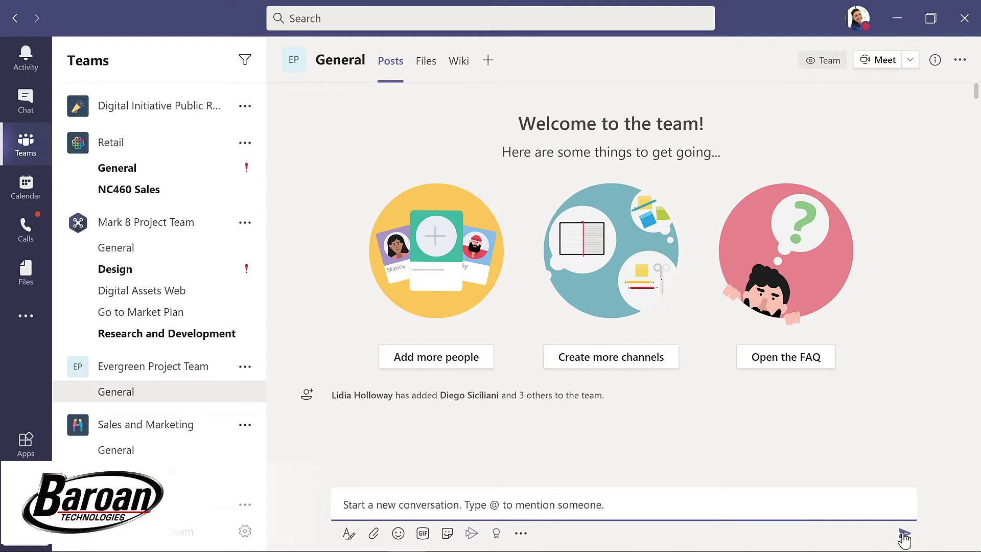
click(301, 484)
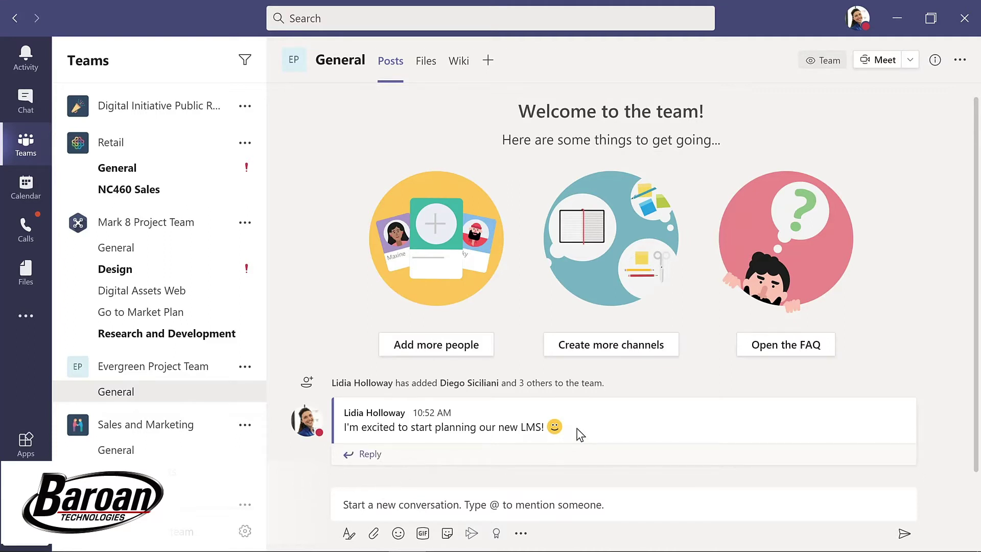
mouse_move(580, 434)
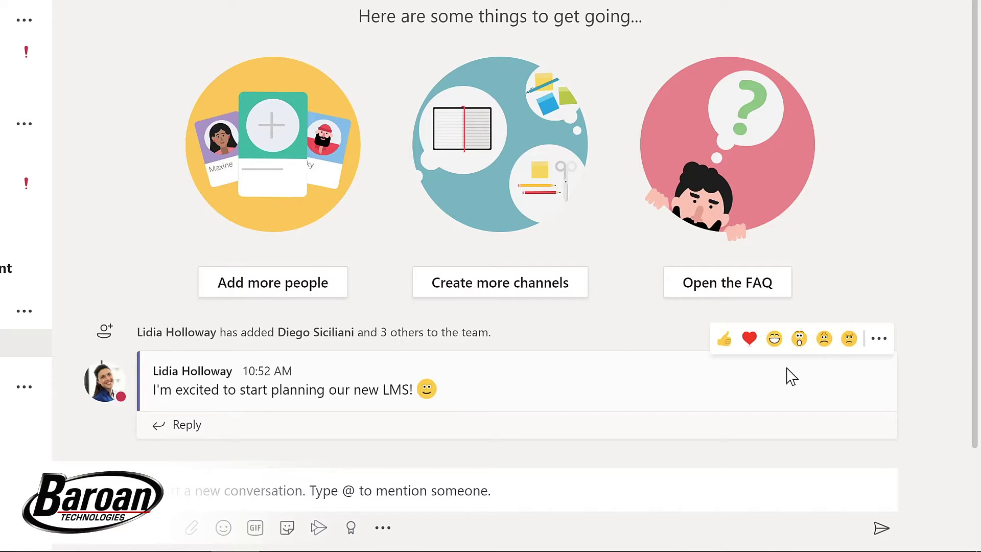
click(881, 347)
mouse_move(883, 352)
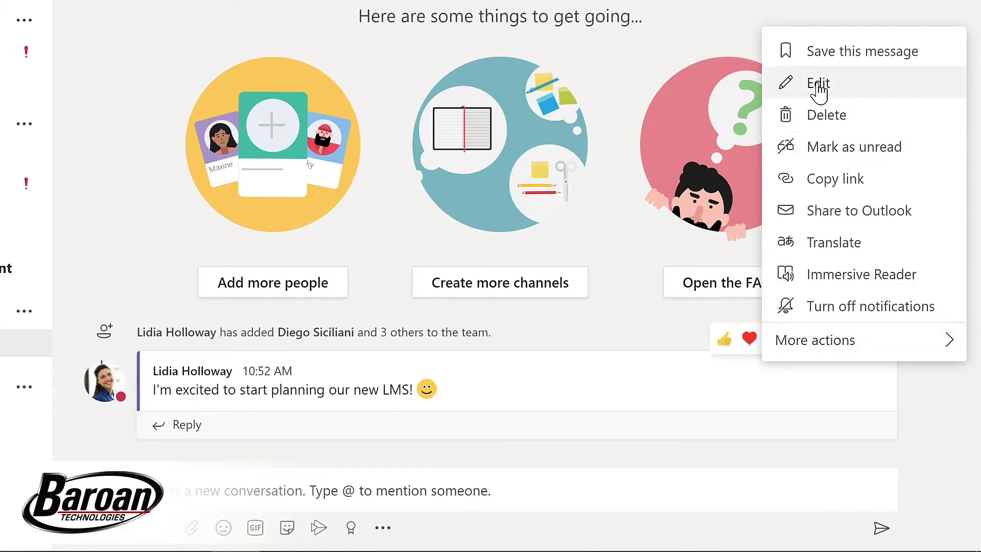
click(818, 84)
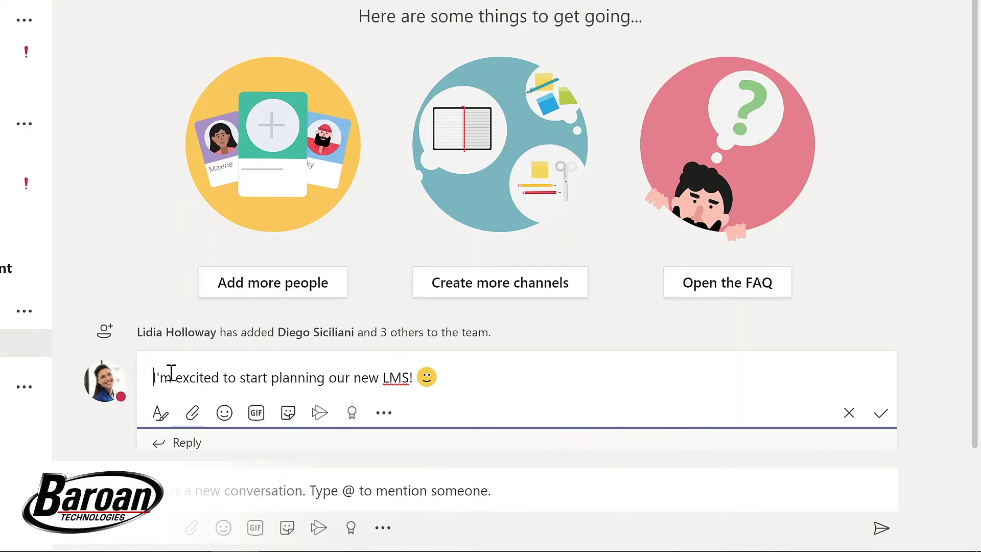
text(@)
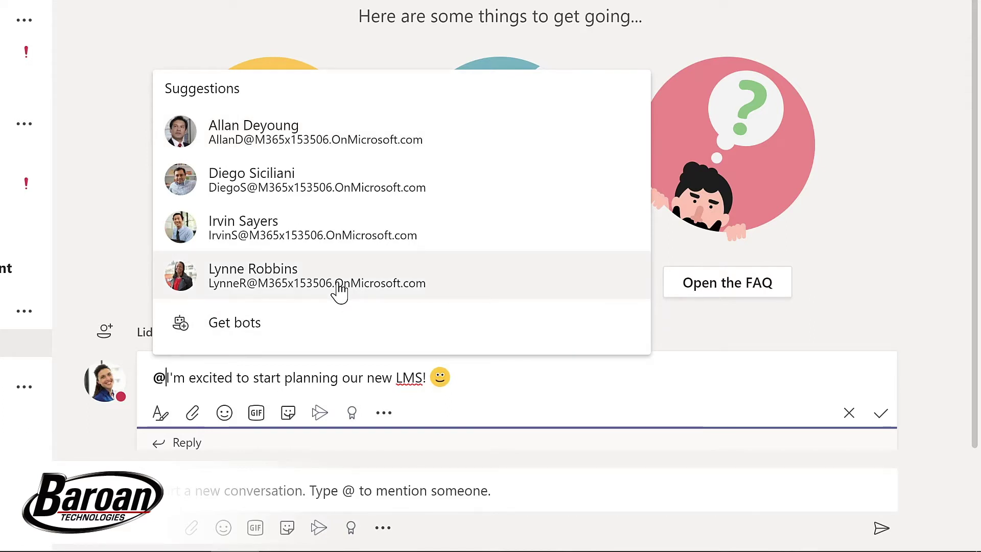
key(Down)
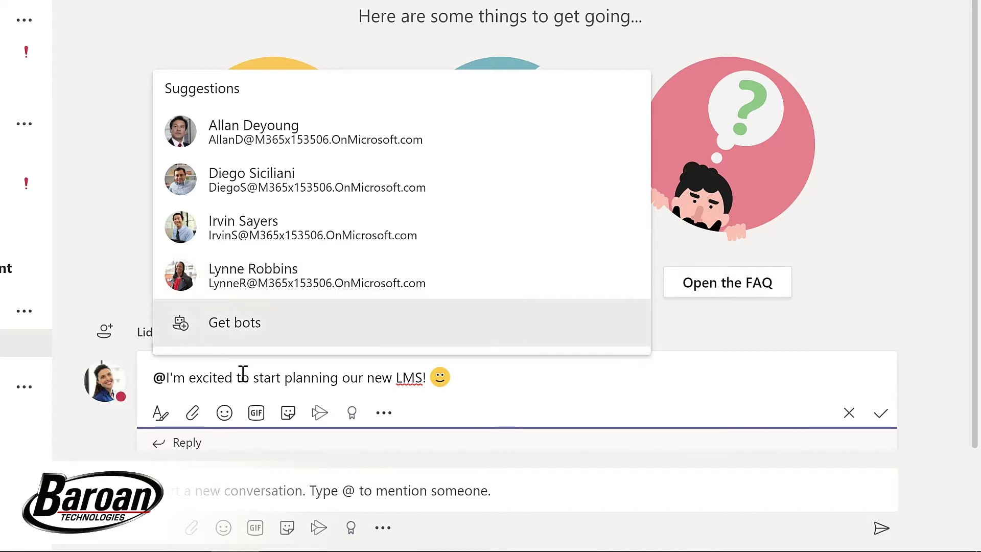
text(team)
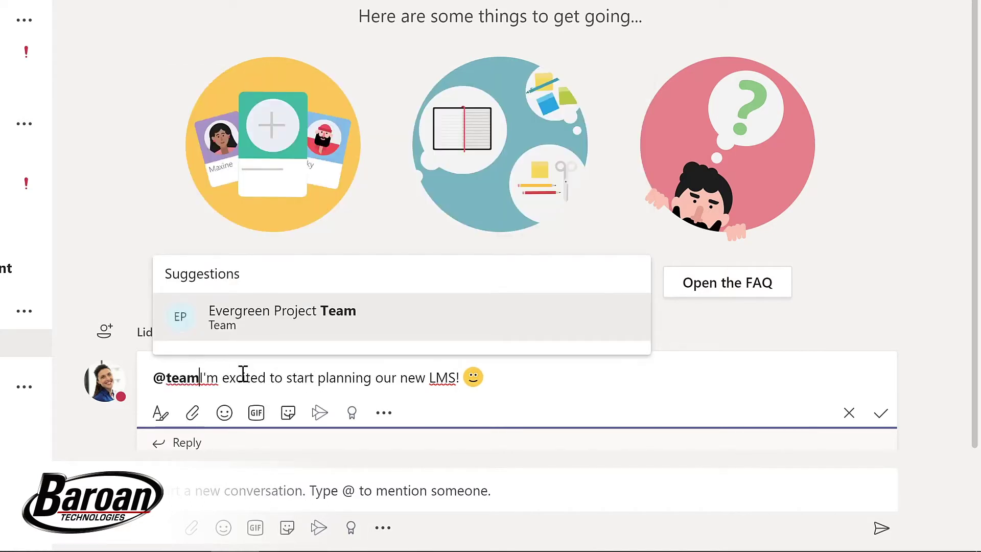
click(268, 324)
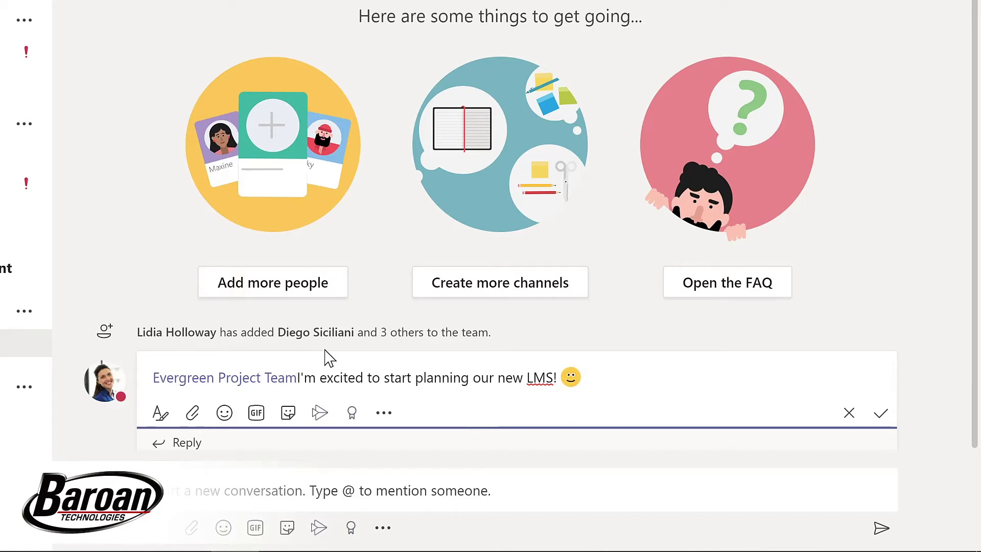
text(,)
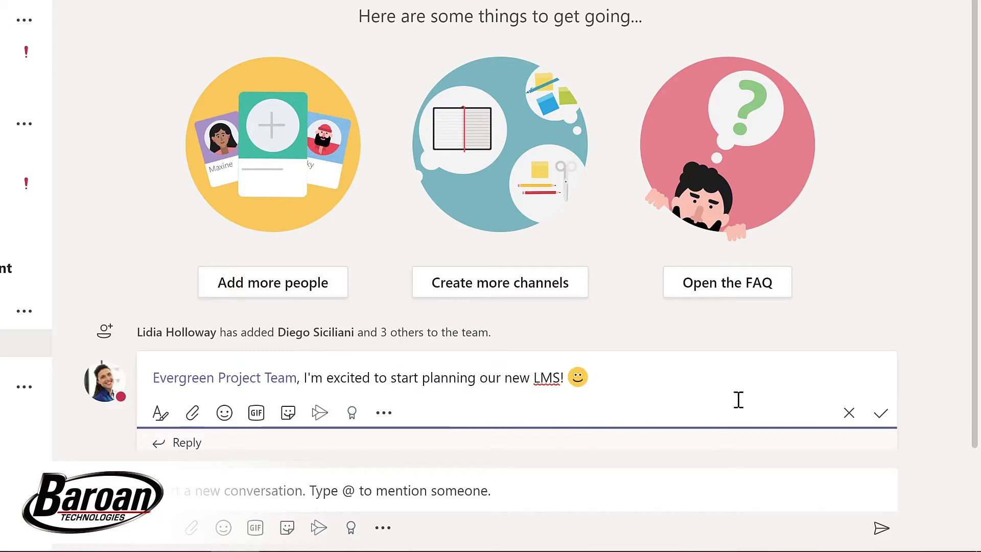
click(883, 418)
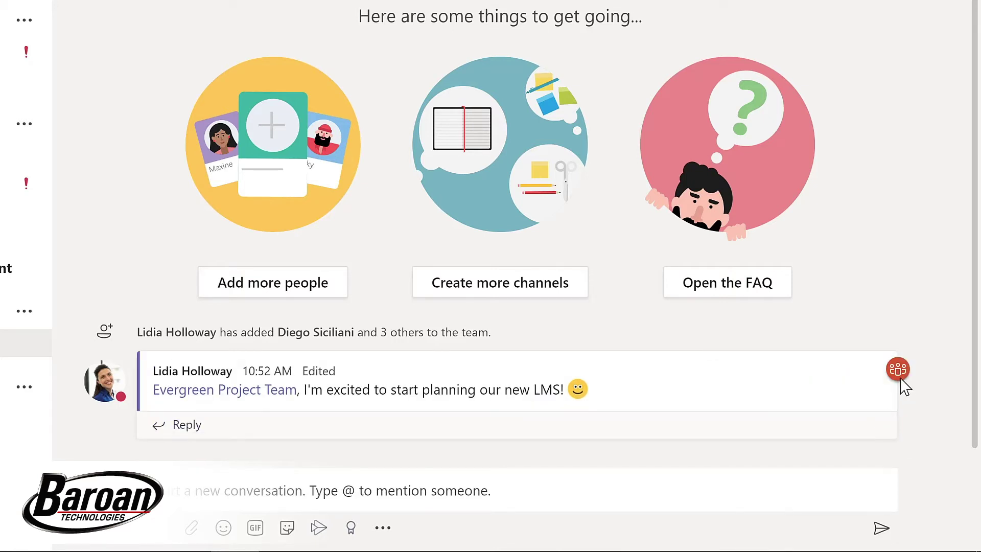
mouse_move(902, 379)
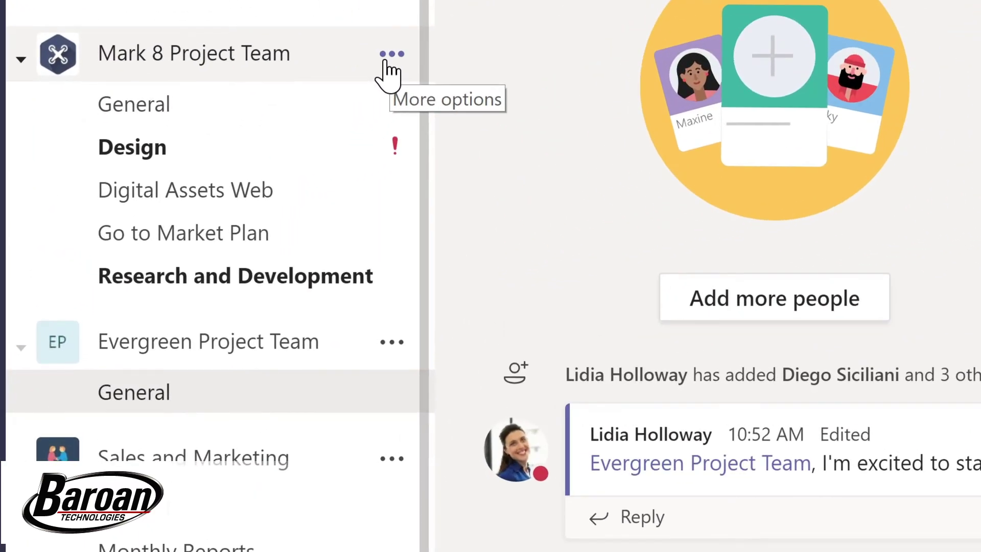
Examine the members and guests, channels and analytics of the Mark 8 Project Team in its team management page
click(391, 54)
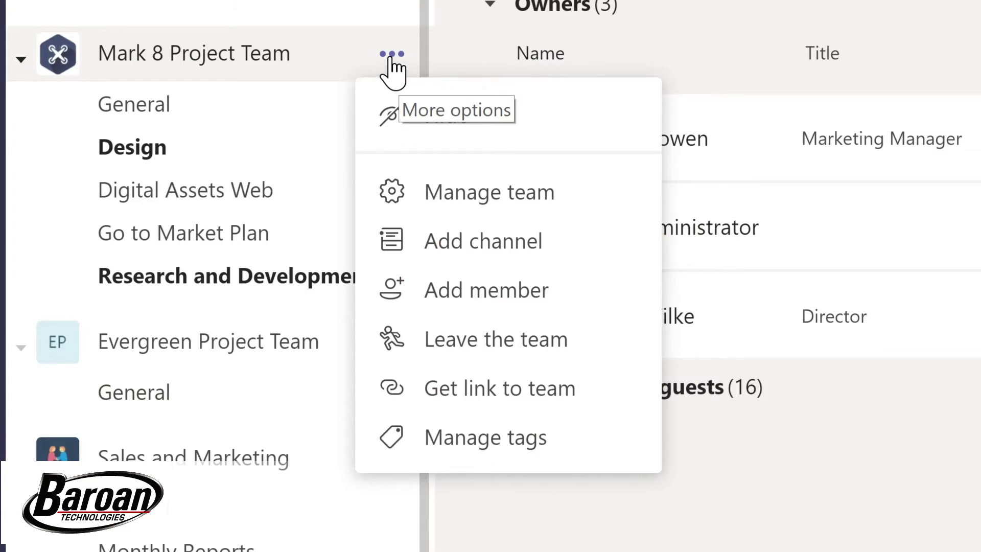
click(474, 200)
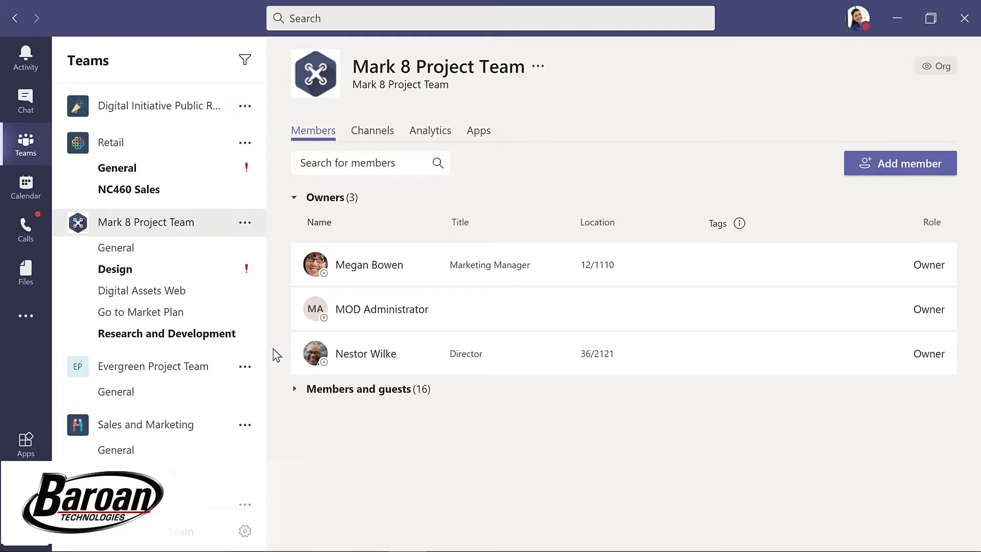
click(334, 393)
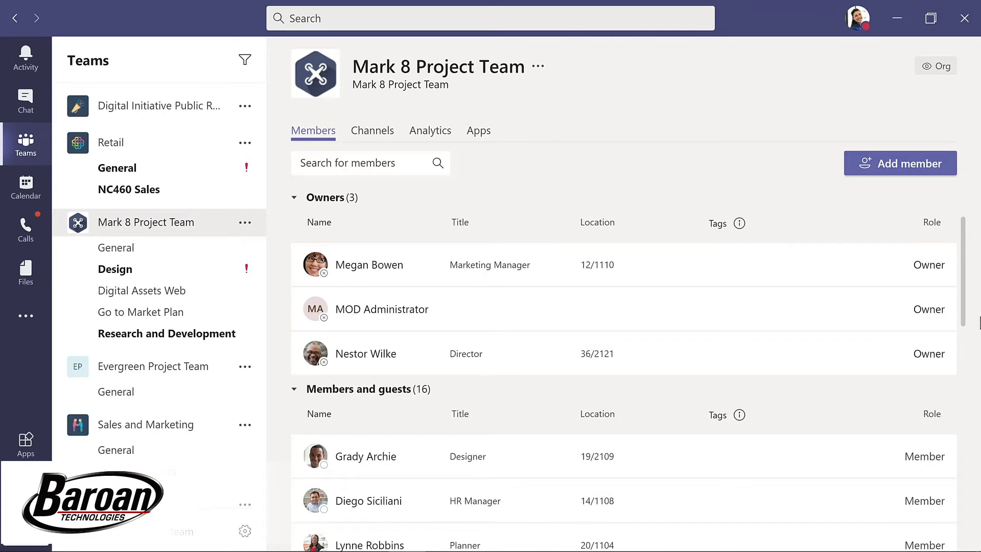
drag(966, 308, 972, 529)
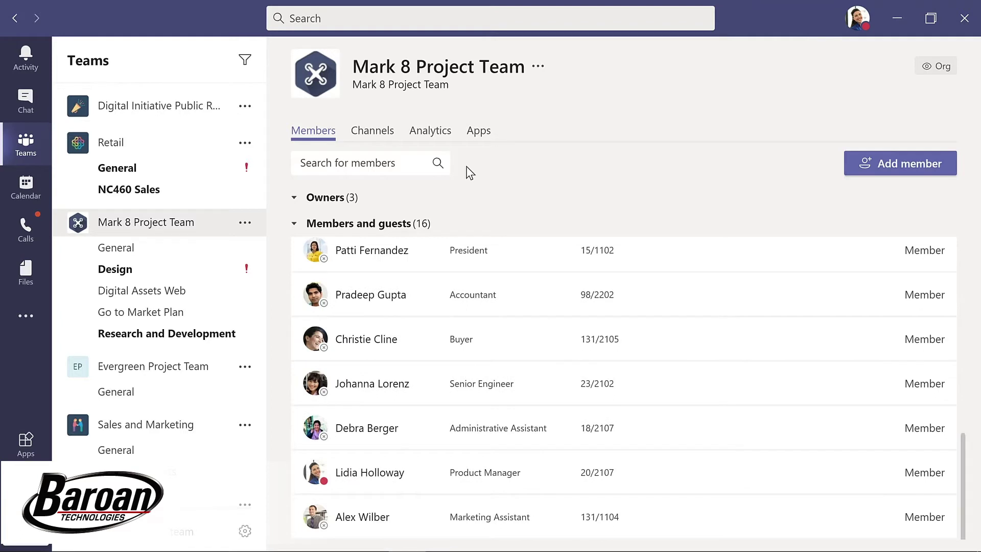
click(372, 133)
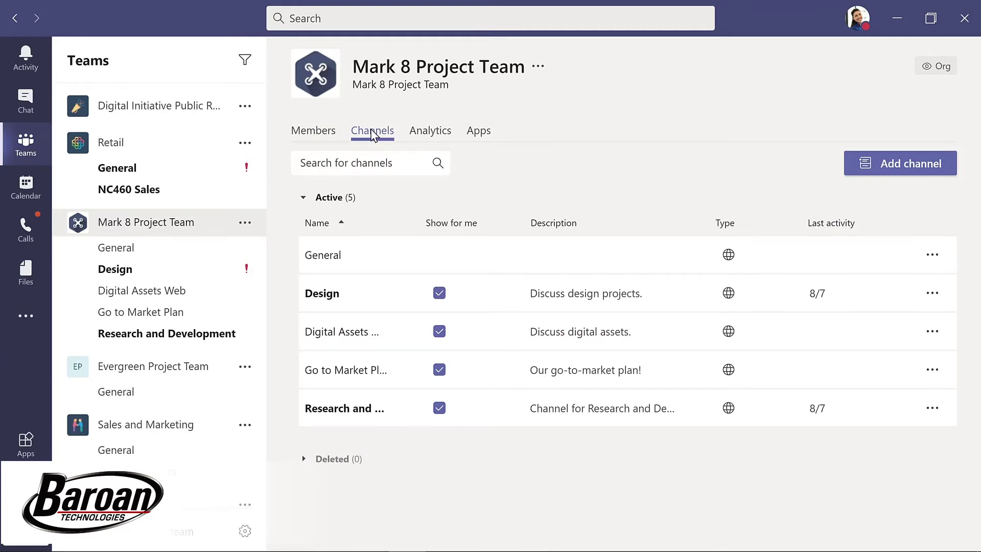
click(429, 134)
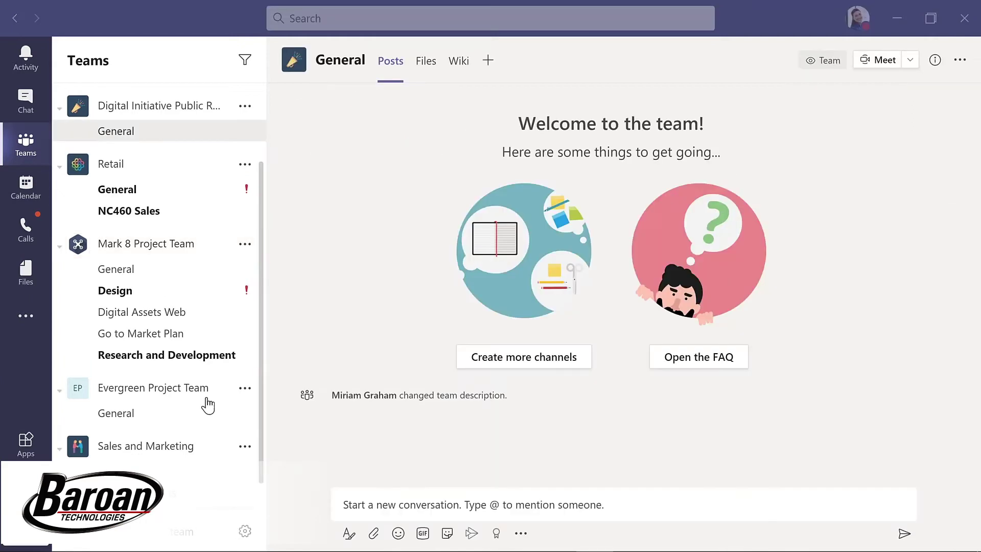
Add the Director who co-owns the Mark 8 Project Team as a member of the Evergreen Project Team
click(245, 392)
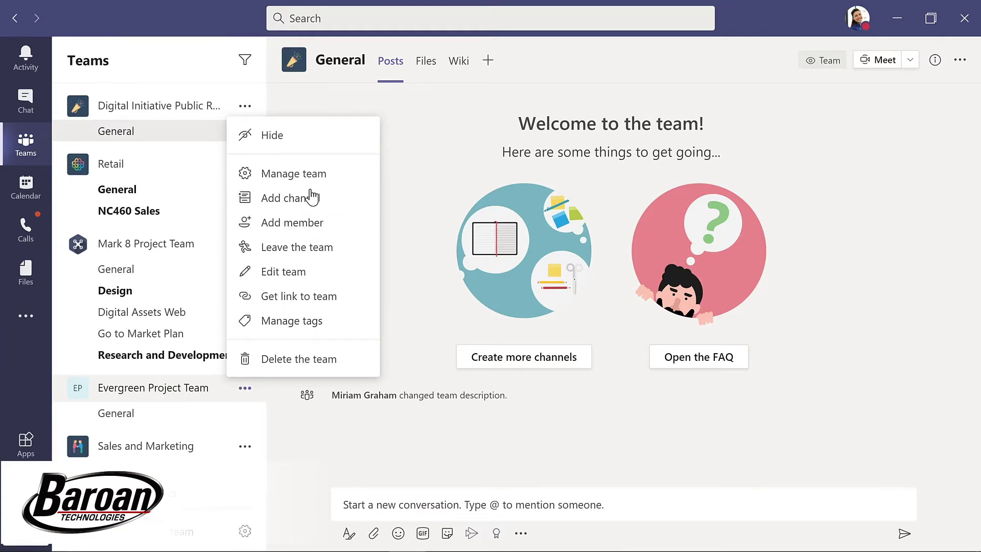
click(289, 225)
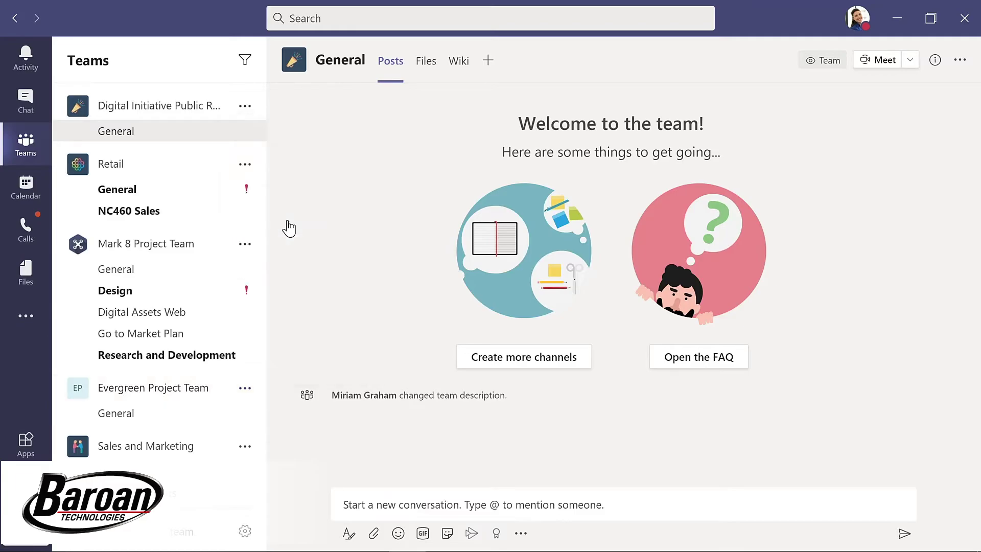
text(nestor)
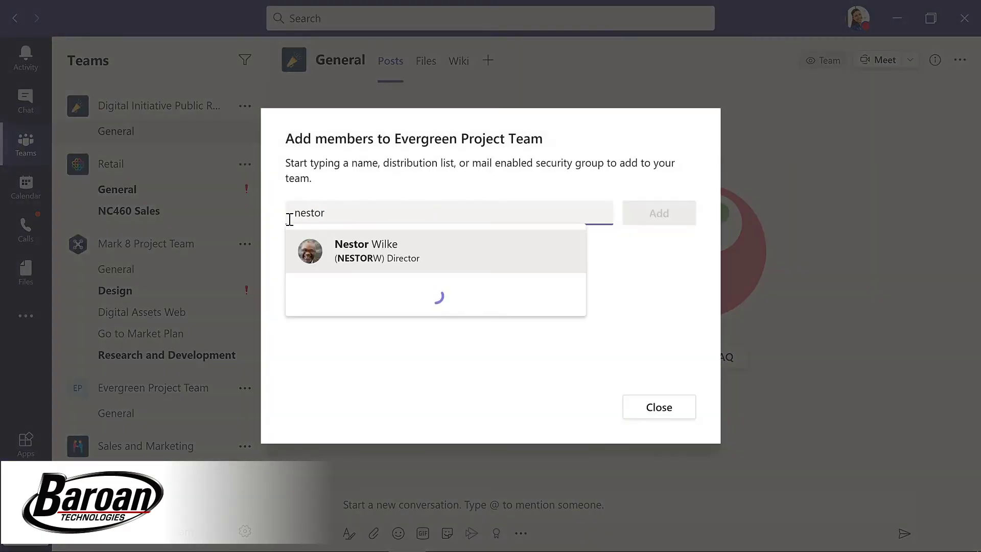
key(Return)
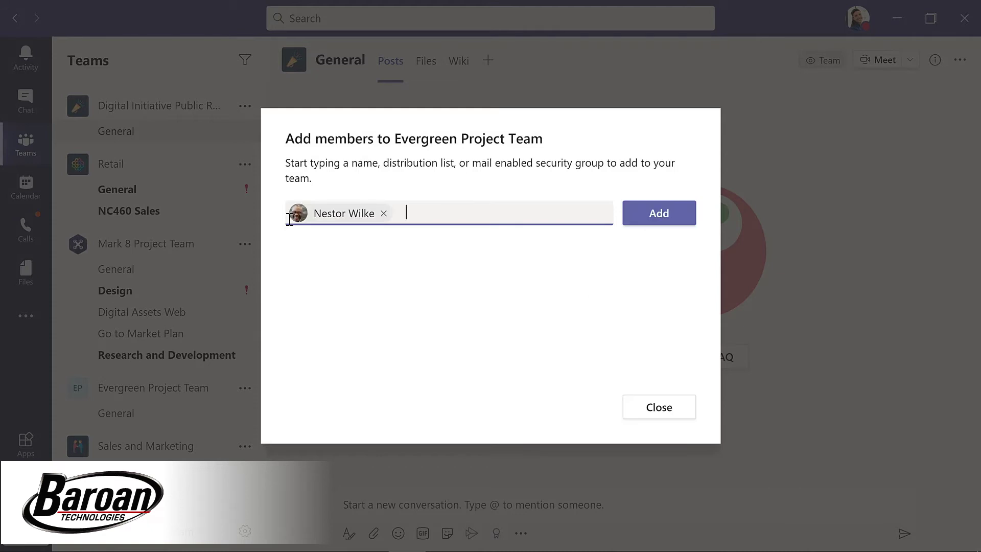
click(663, 215)
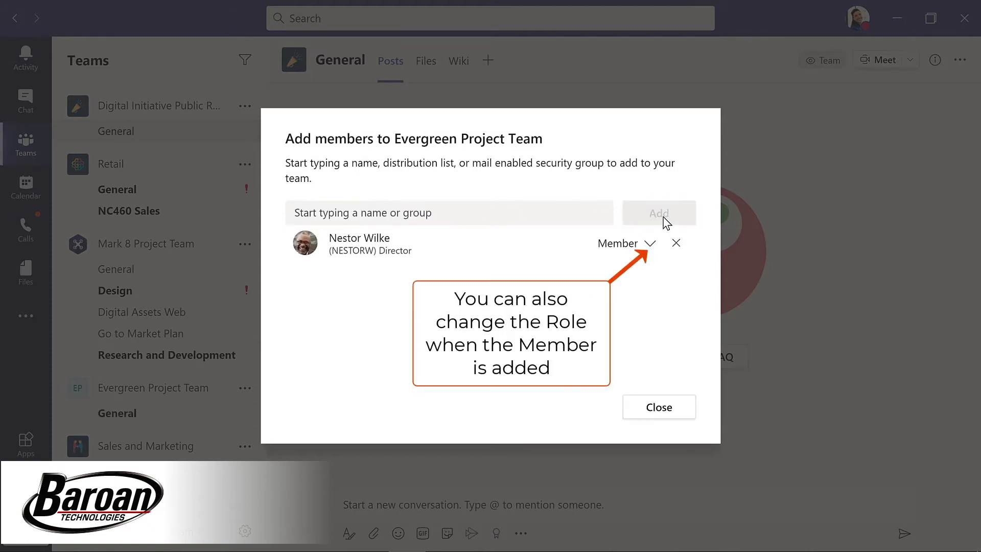
click(655, 398)
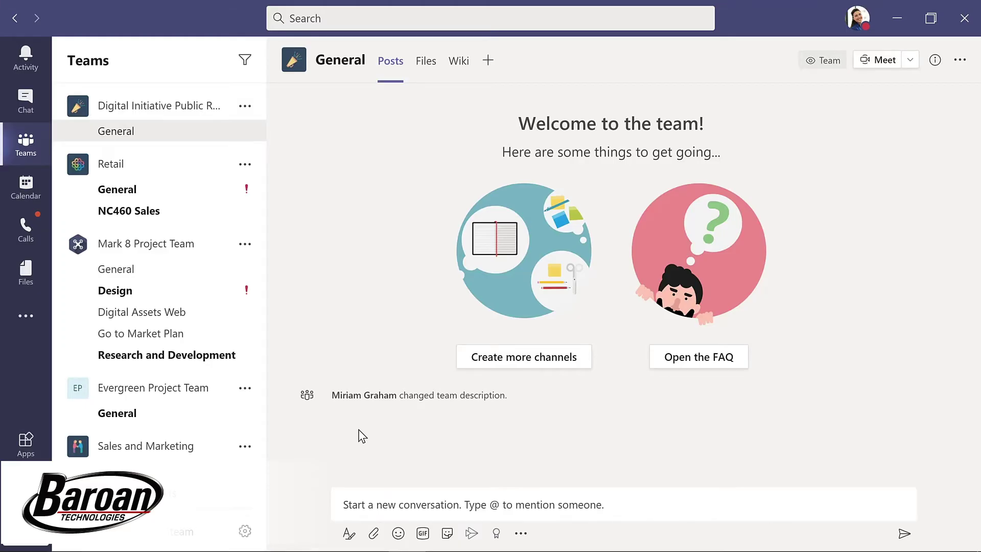
Change the newly added Director's role in the Evergreen Project Team to Owner
click(245, 390)
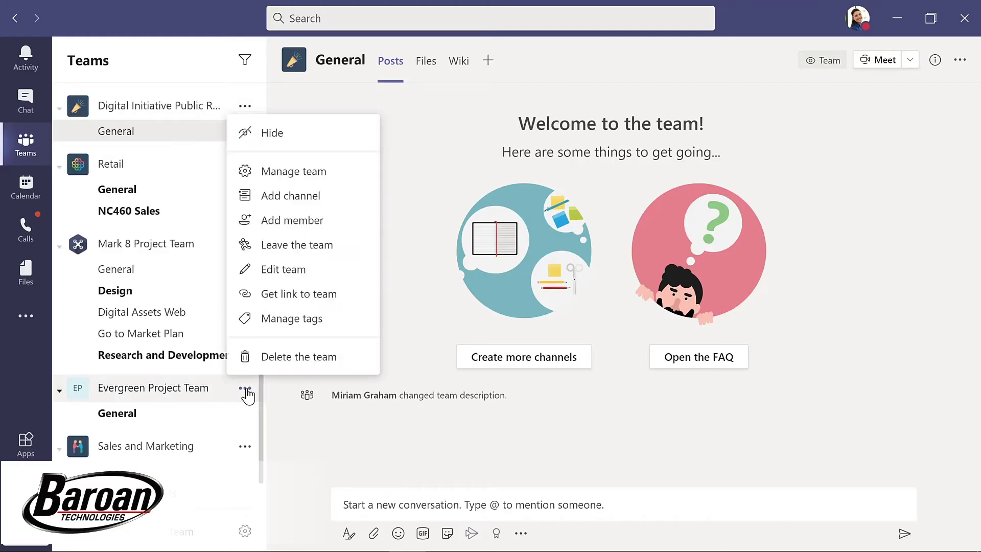
click(301, 172)
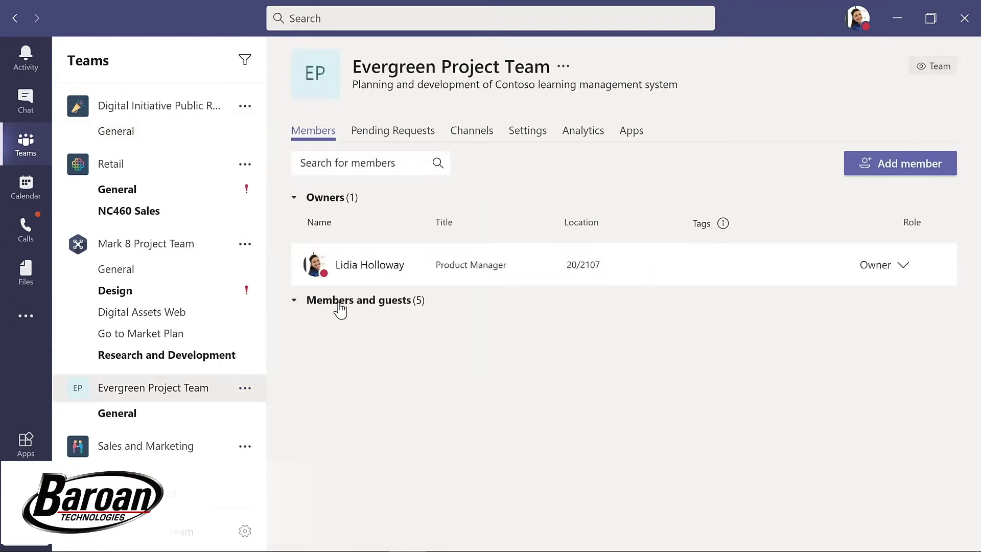
click(339, 306)
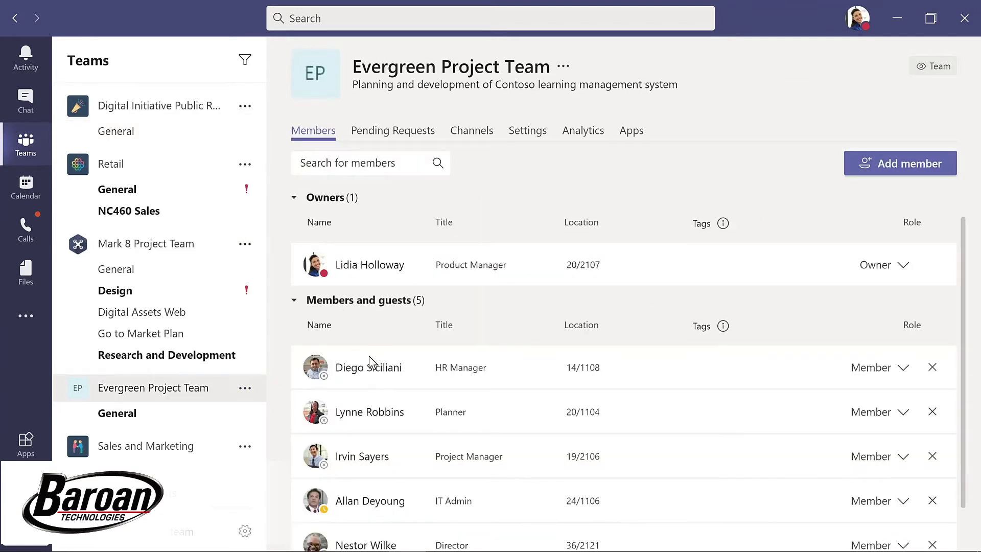
scroll(378, 382, down, 1)
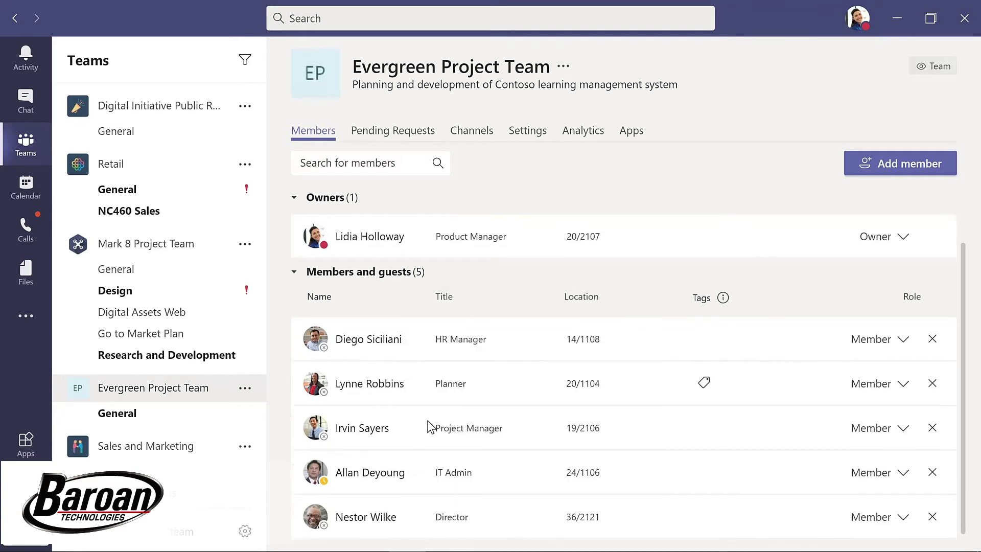
click(903, 521)
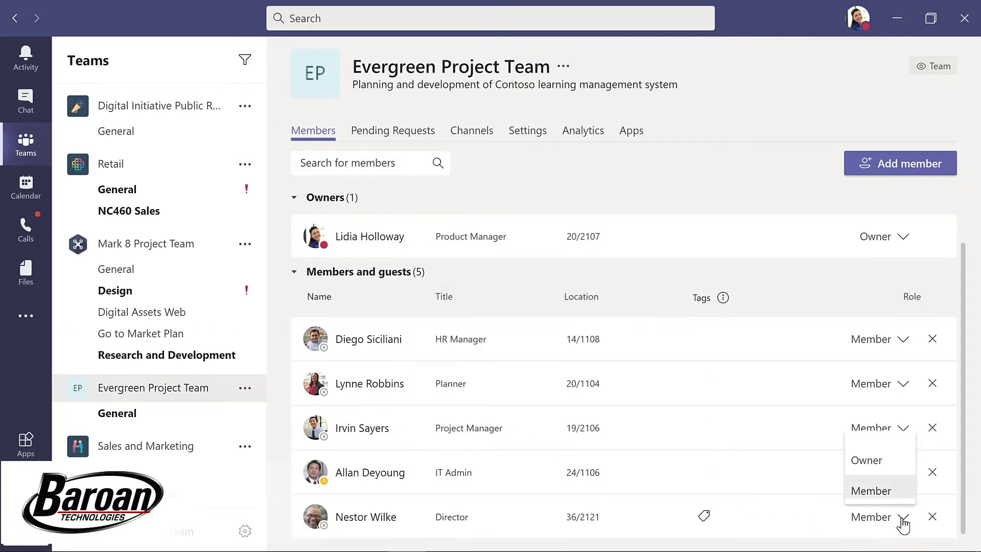
click(869, 460)
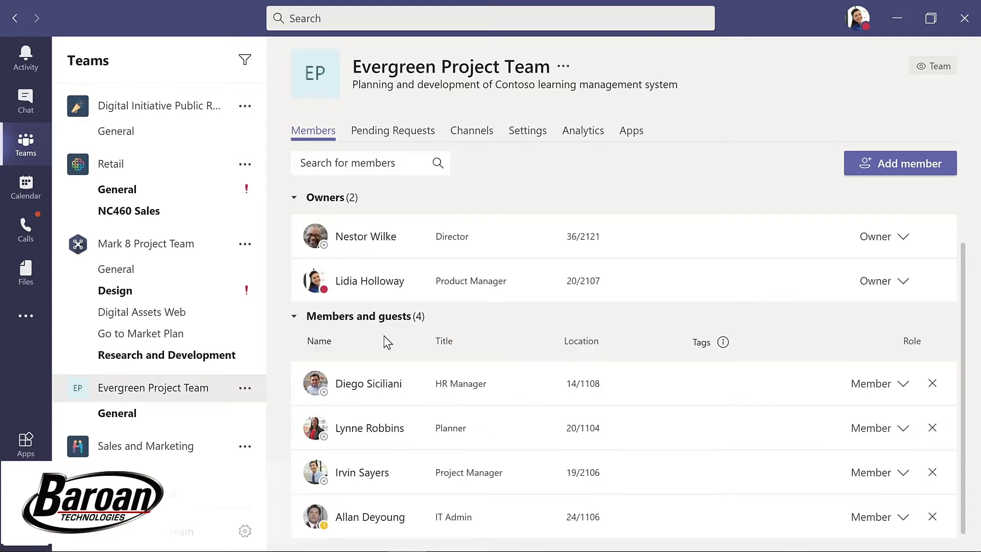
Start a formatted post of type Announcement in the Evergreen Project Team's General channel
click(131, 412)
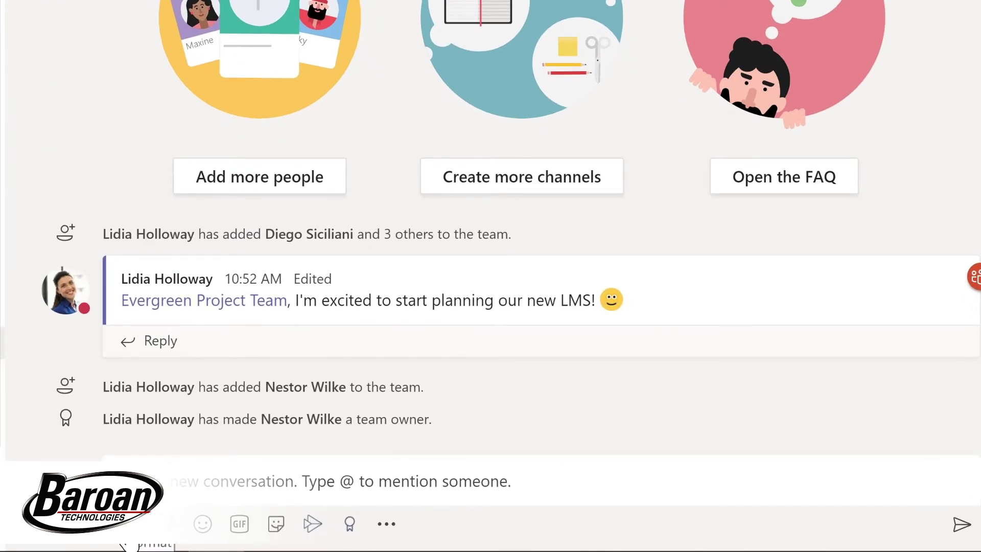
click(168, 524)
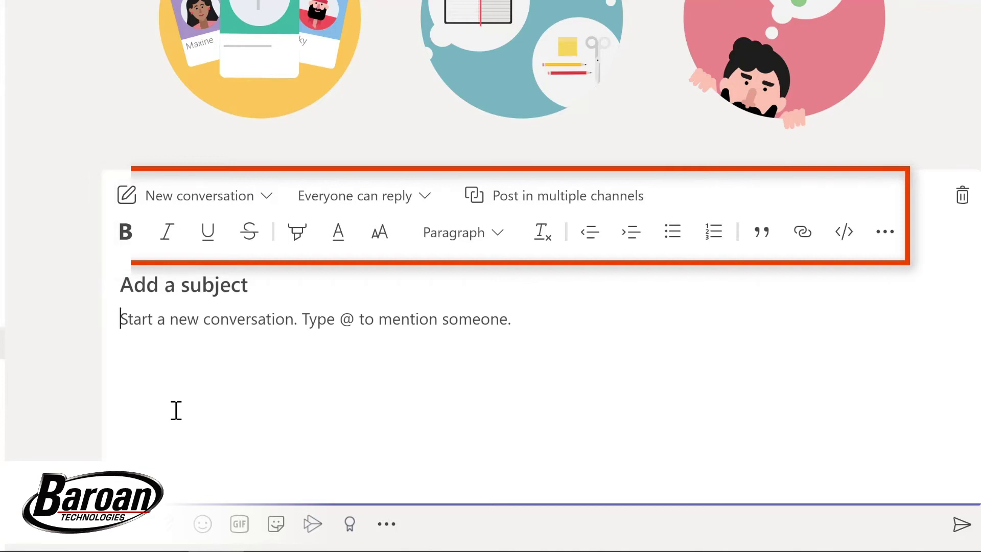
click(268, 199)
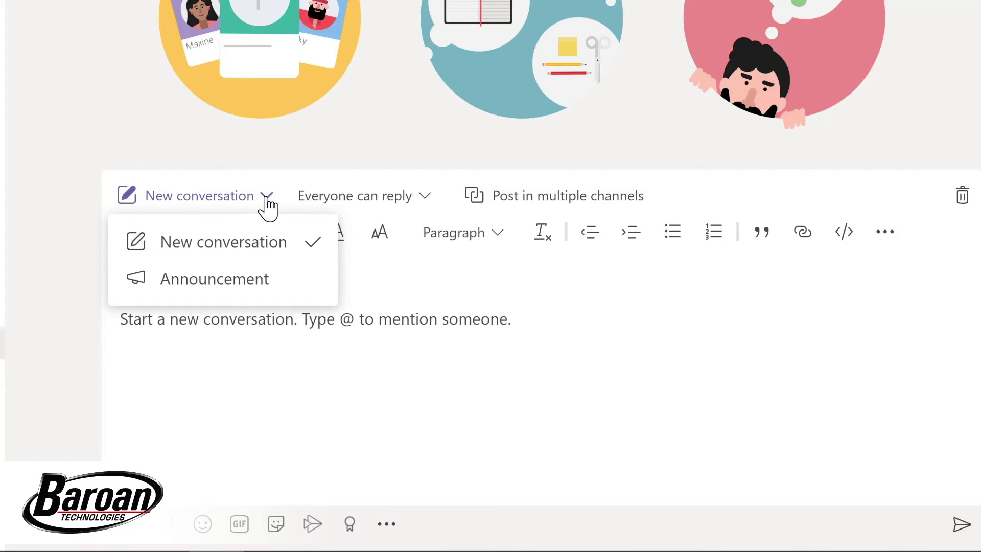
click(227, 282)
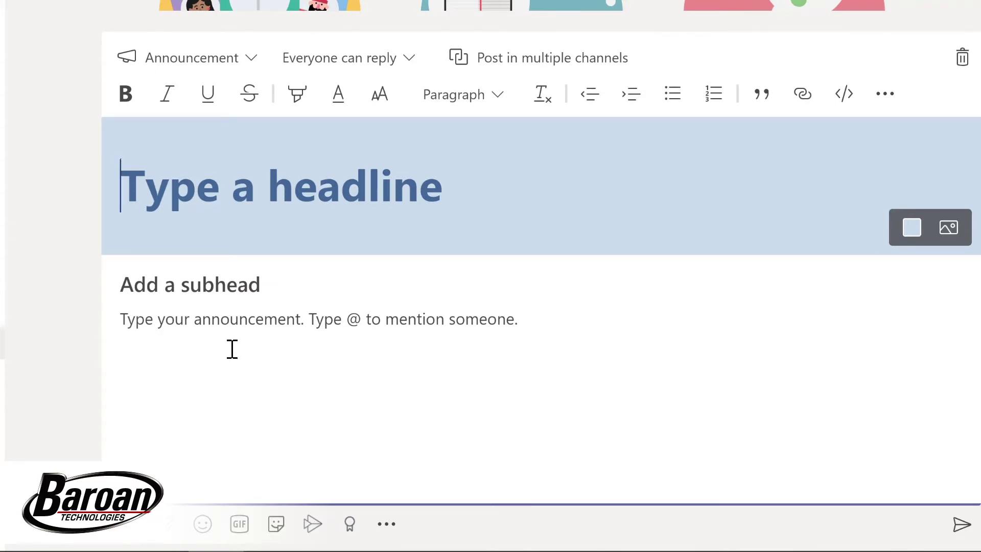
Give the announcement a headline welcoming the new owner by first name, on a dark teal background
text(Welcome Nestor!)
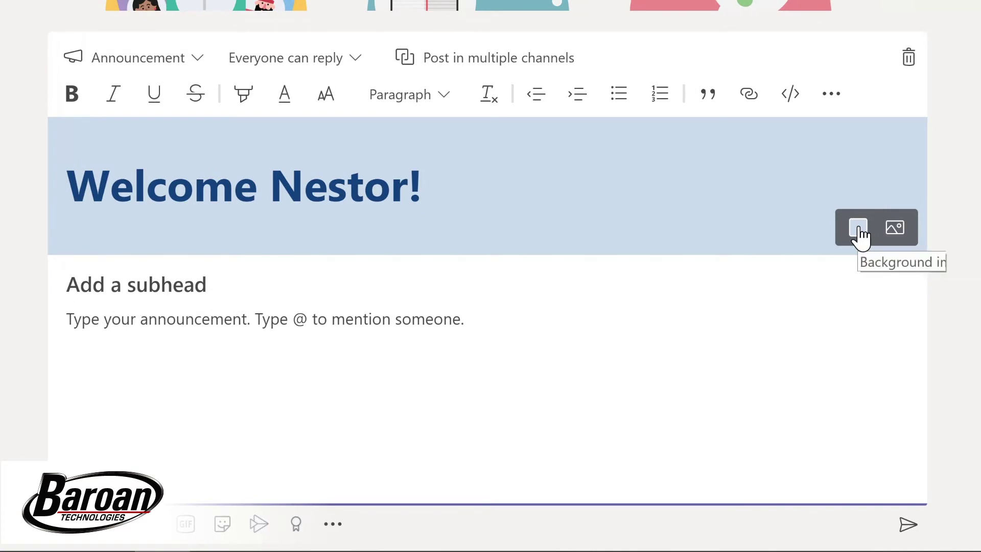
click(858, 230)
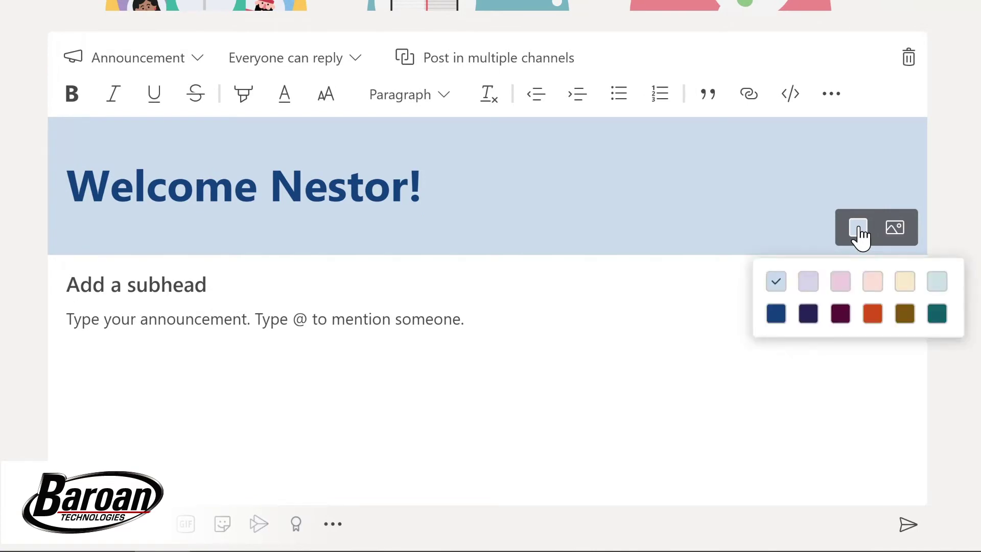
click(937, 314)
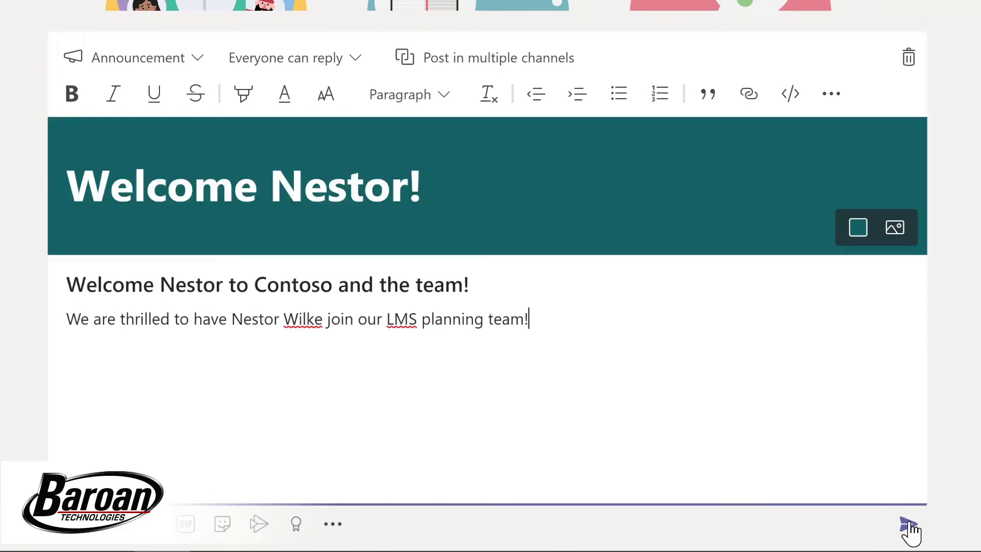
Post the finished welcome announcement to the Evergreen Project Team's General channel
click(909, 526)
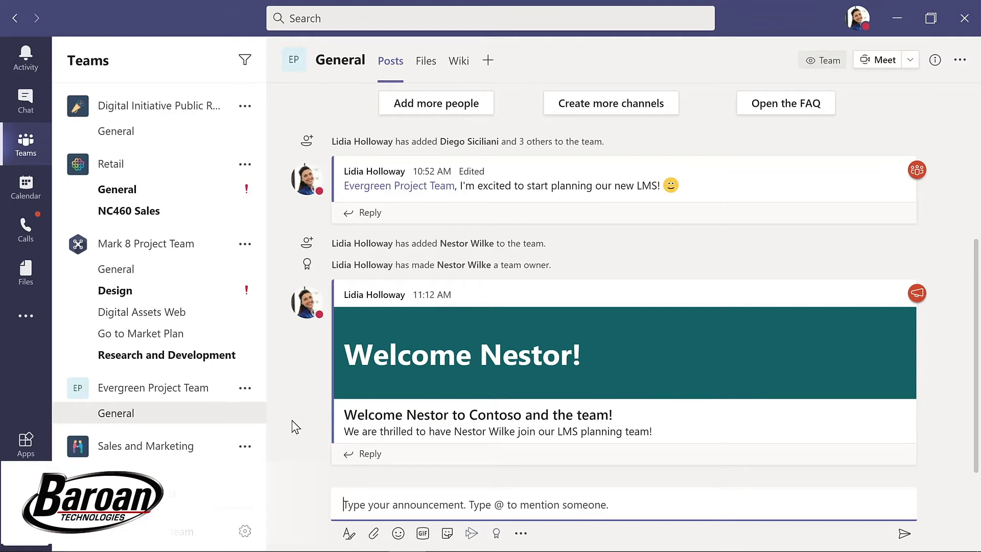
Start a new channel in the Evergreen Project Team named "Design" with the description "Design and planning of LMS"
click(245, 390)
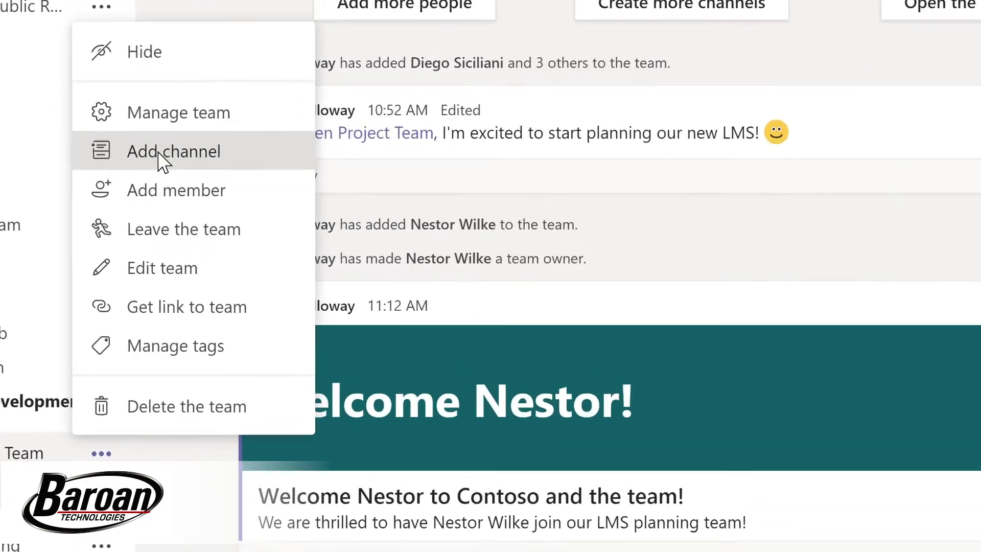
click(276, 200)
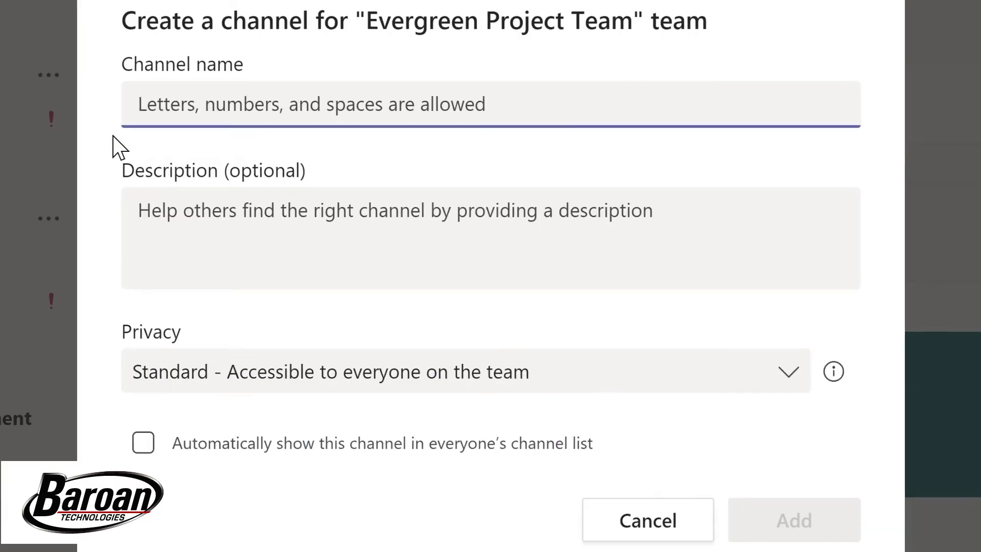
text(D)
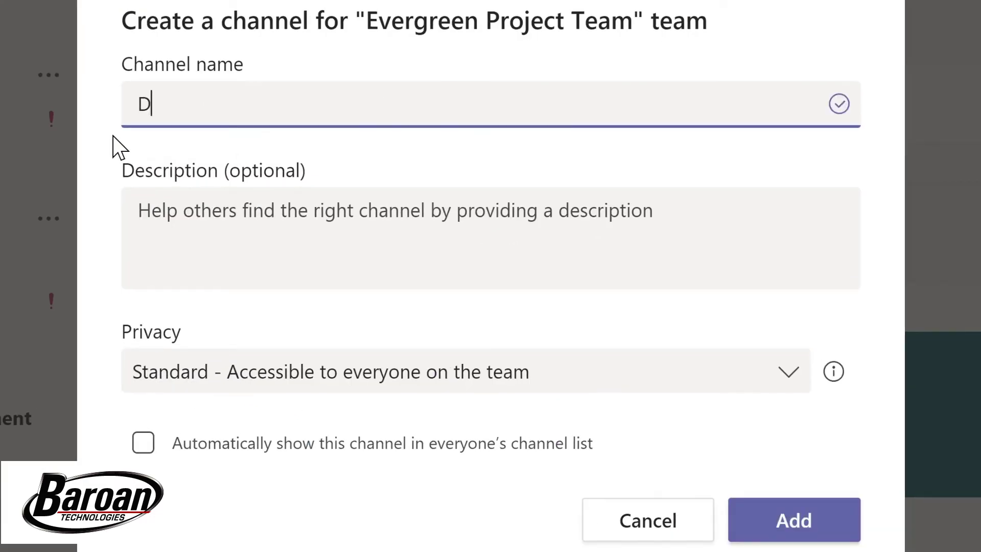
text(esign)
click(153, 210)
text(Design and planning of LMS)
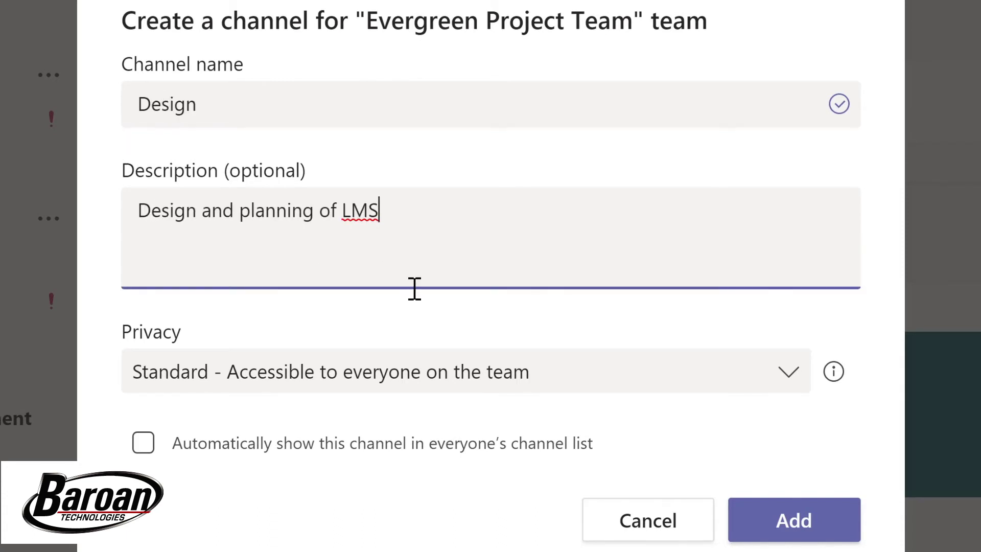
Keep the channel's privacy at Standard, show it automatically in everyone's channel list, and add it to the team
click(791, 379)
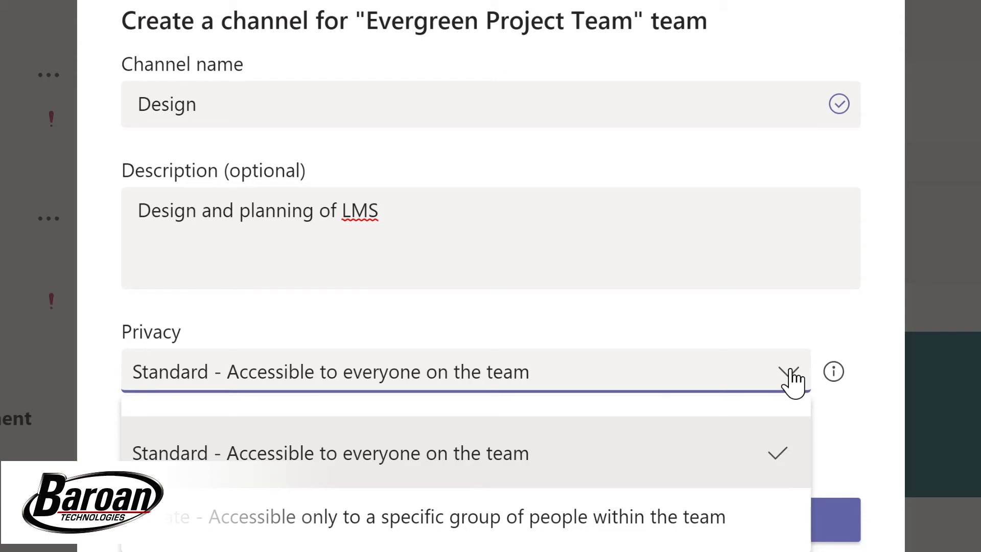
click(749, 319)
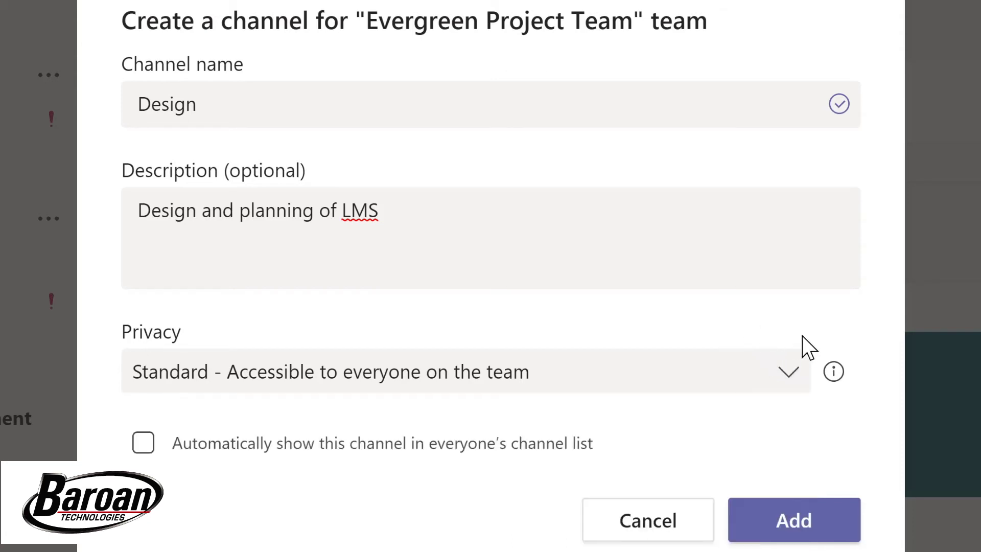
click(145, 444)
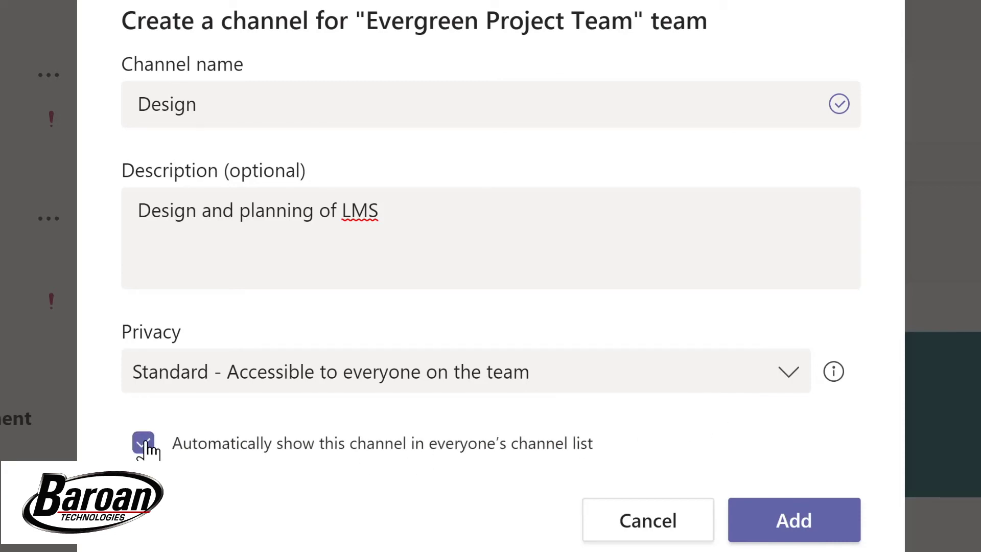
click(806, 524)
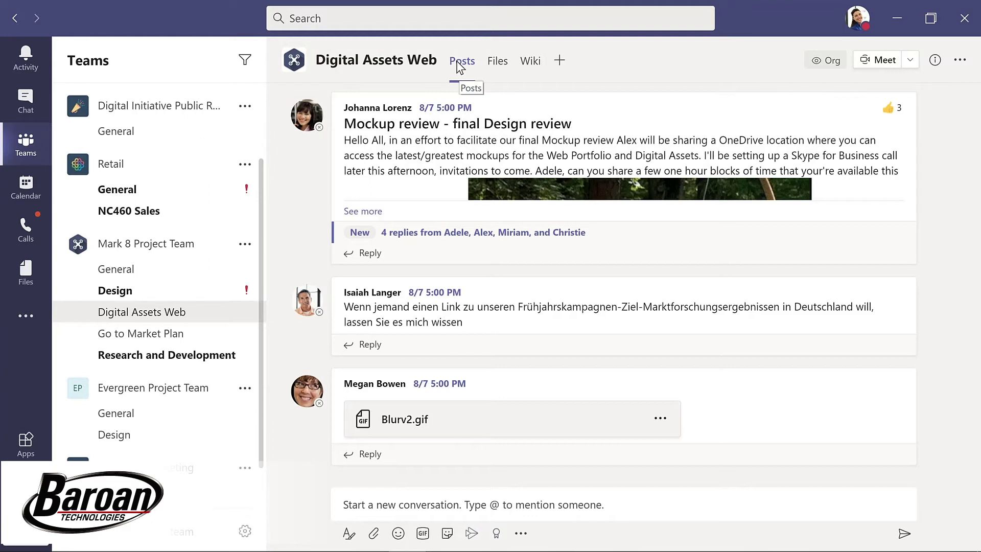
Examine the Digital Assets Web channel's files, the open options for Product Launch.pptx, and the channel's wiki
click(499, 62)
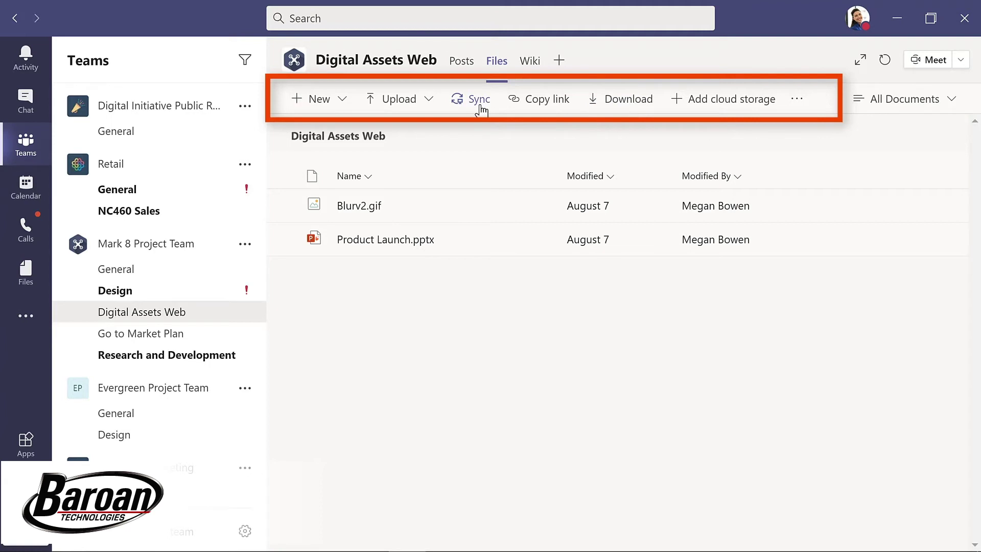
click(537, 241)
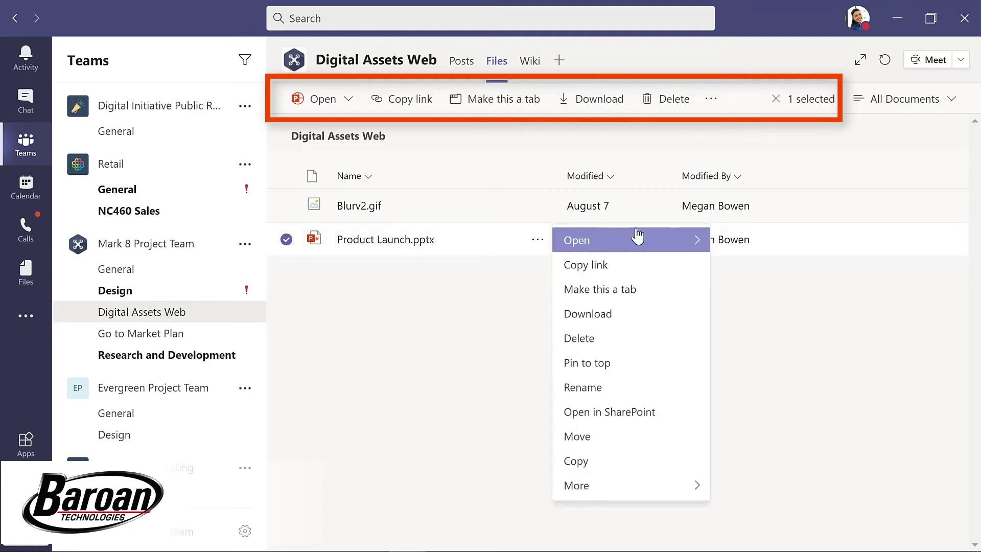
mouse_move(695, 246)
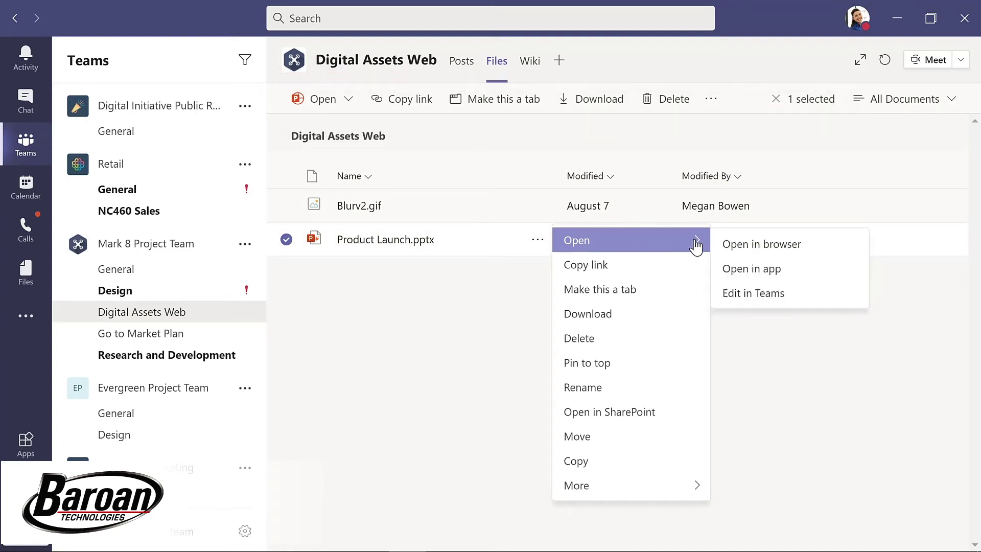
click(524, 130)
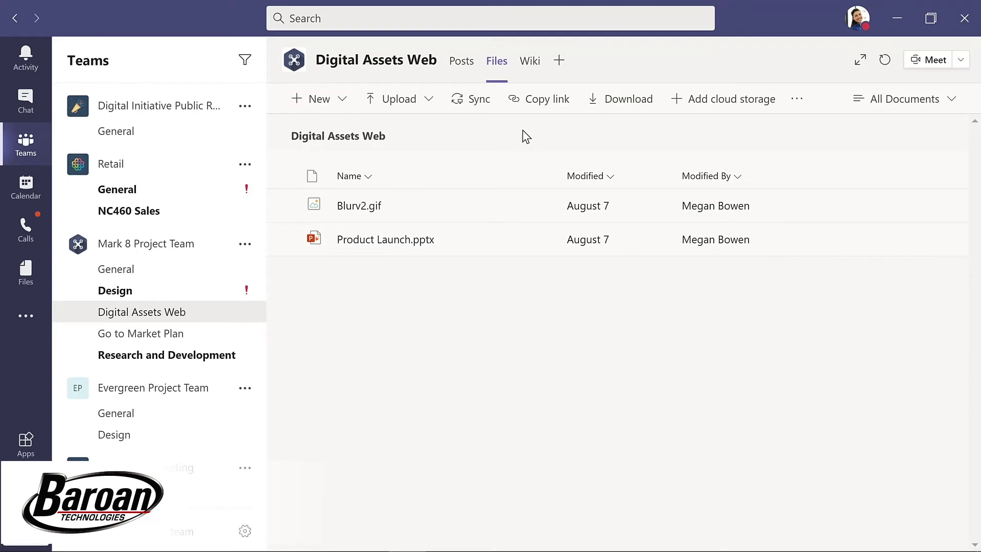
click(529, 65)
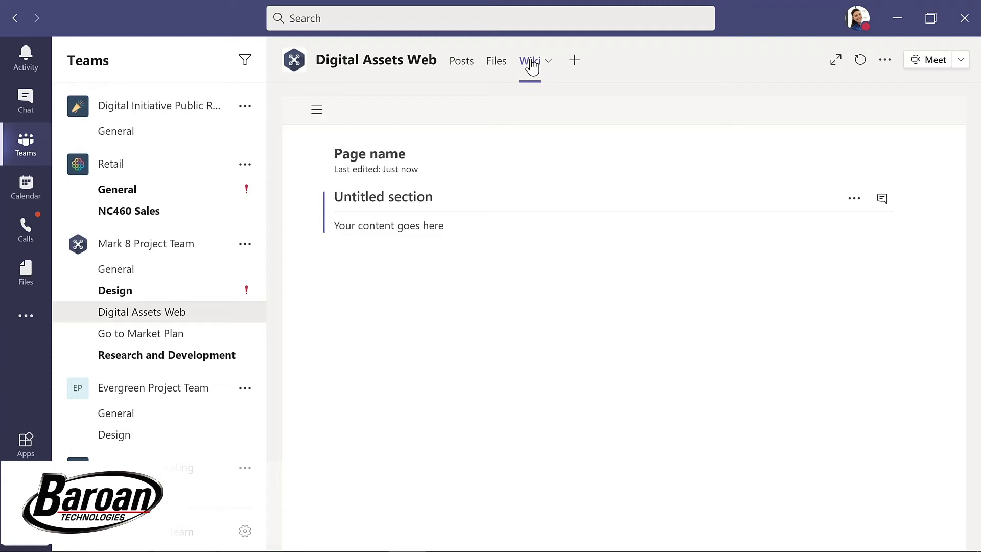
View the Usability Priorities document in the Mark 8 Project Team's Design channel and look at the option for adding a tab
click(115, 290)
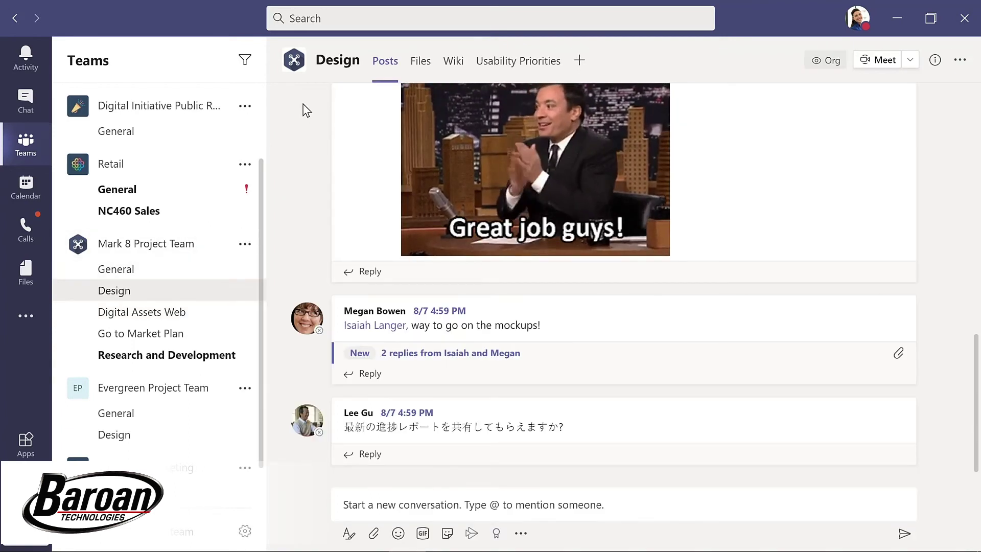
click(517, 68)
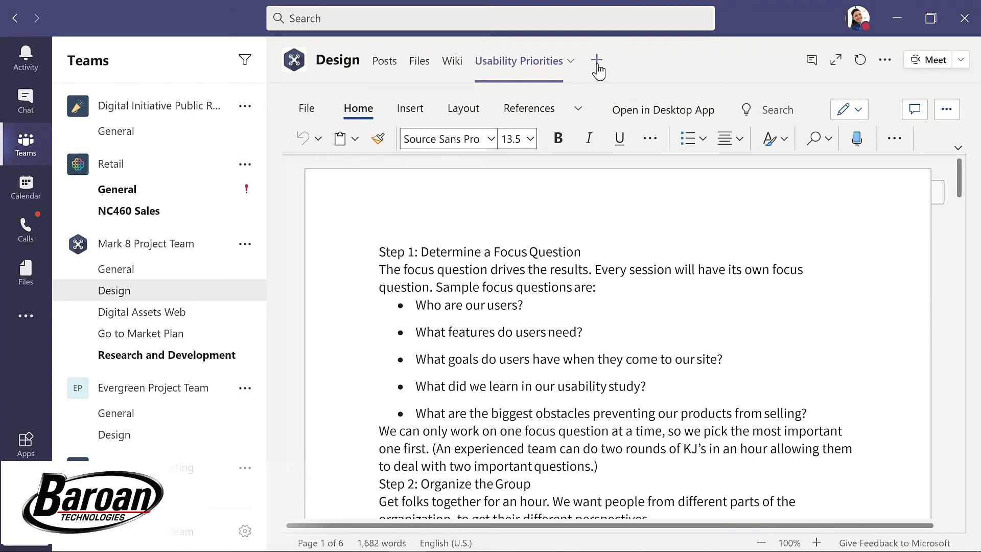
click(597, 61)
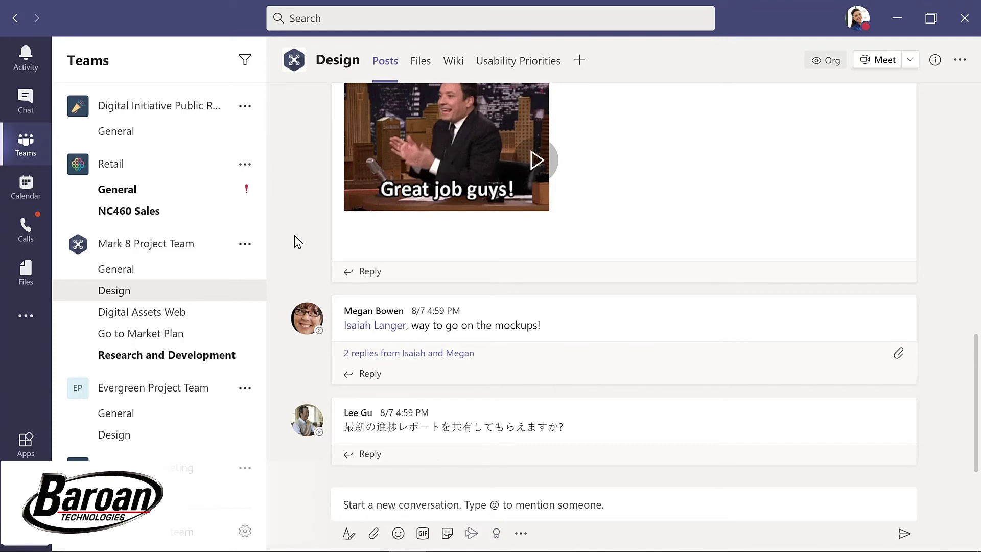
Reply "Great job with a tight deadline!" to the Design channel post praising the mockups
click(369, 376)
text(Great job with)
text(a )
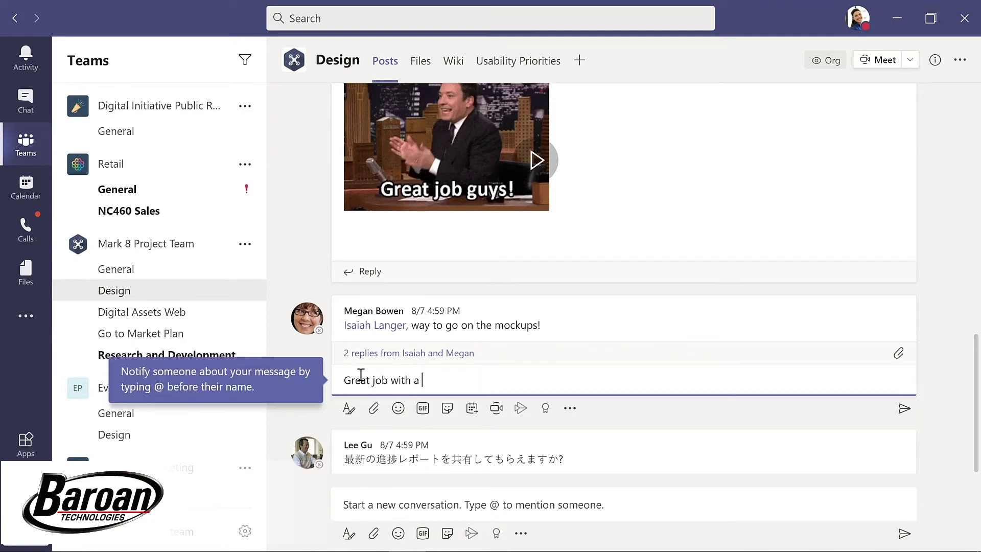
text(tight deadline!)
key(Return)
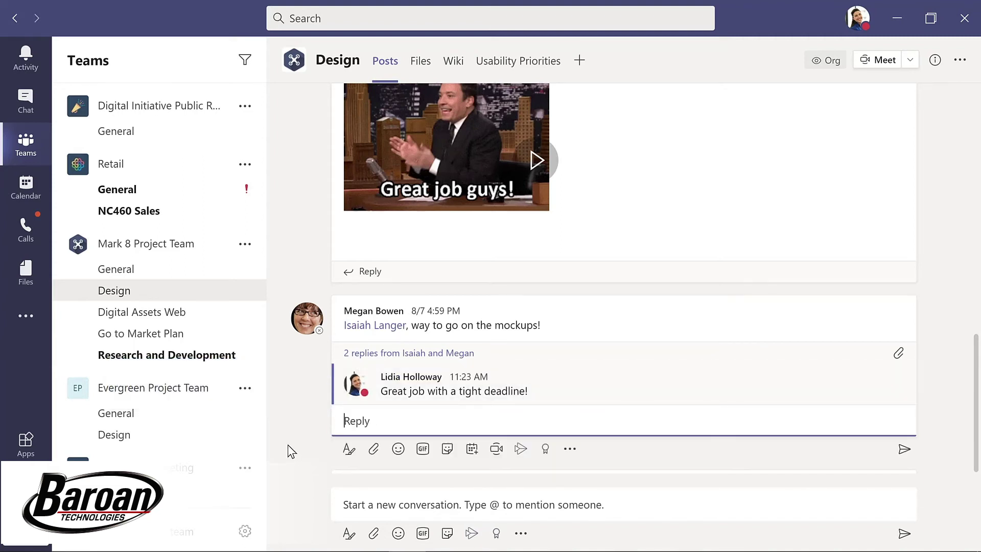
Start a new conversation in the Design channel and attach Contoso Marketing Principles-2021.pptx from the computer
click(353, 508)
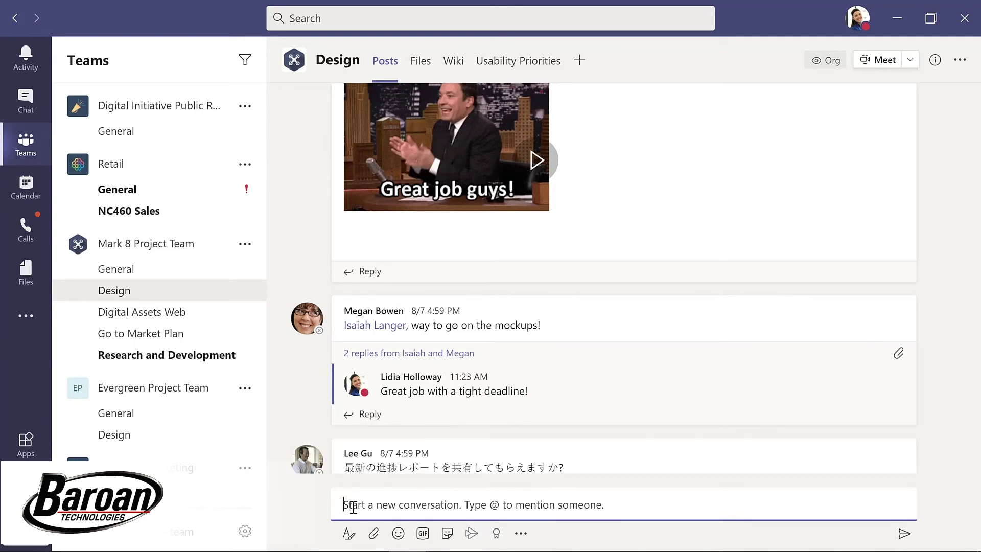
click(374, 535)
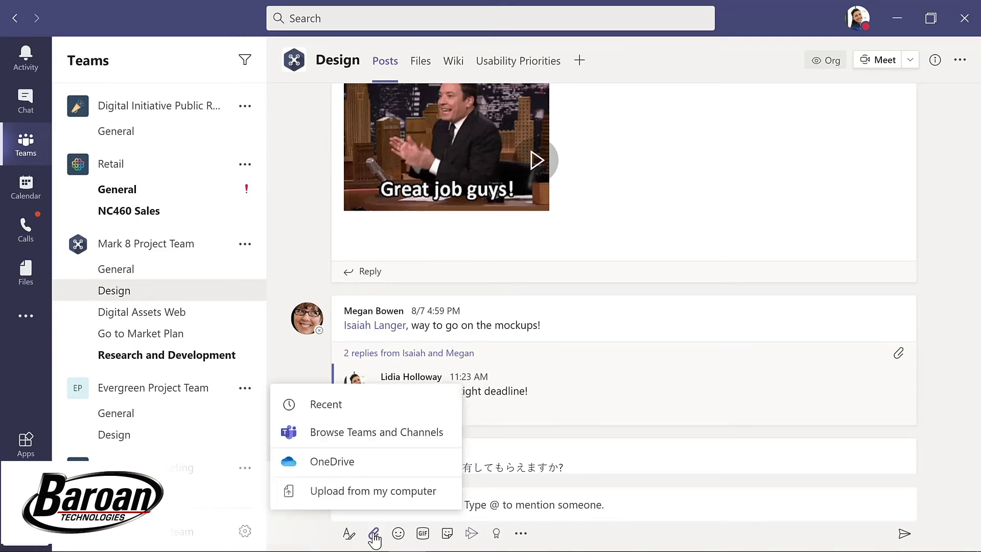
click(372, 492)
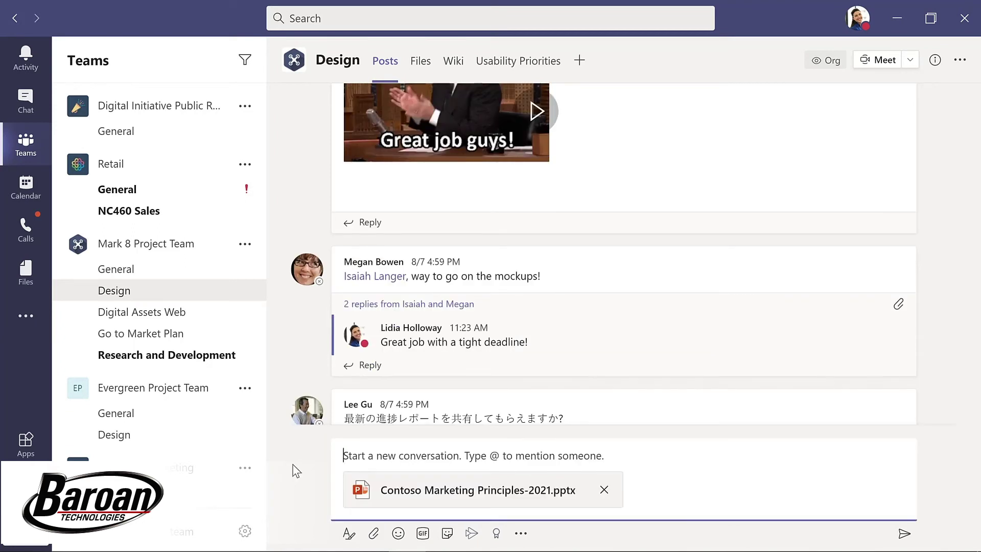
Mention the Design channel, add ", please review this presentation for our upcoming meeting." and send the post
text(@)
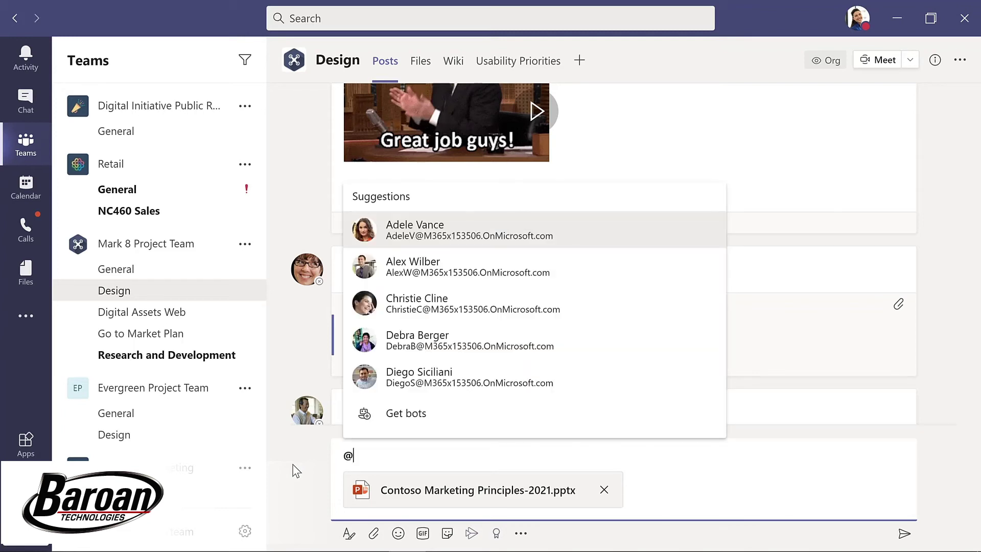
text(chann)
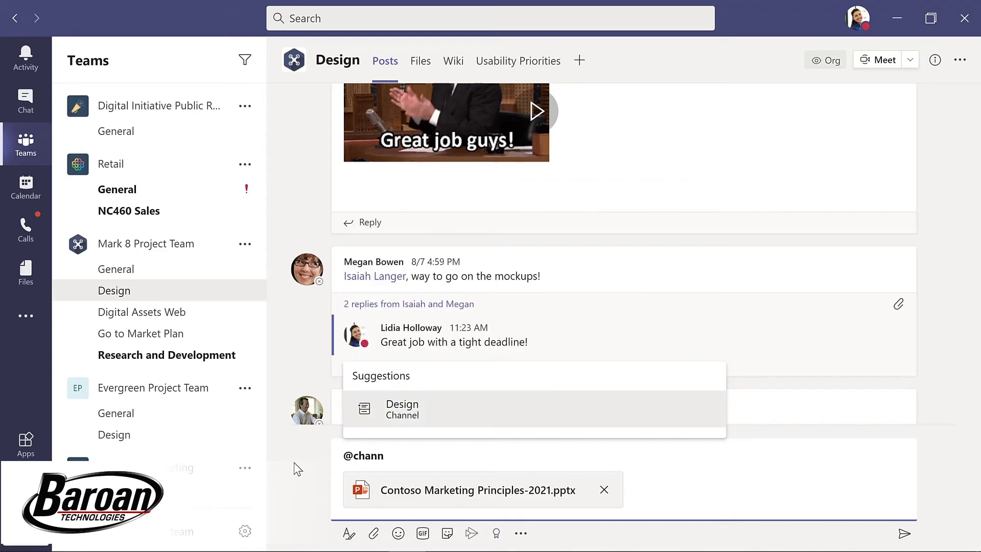
click(416, 416)
text(, please review this presentation for our upcoming meeting.)
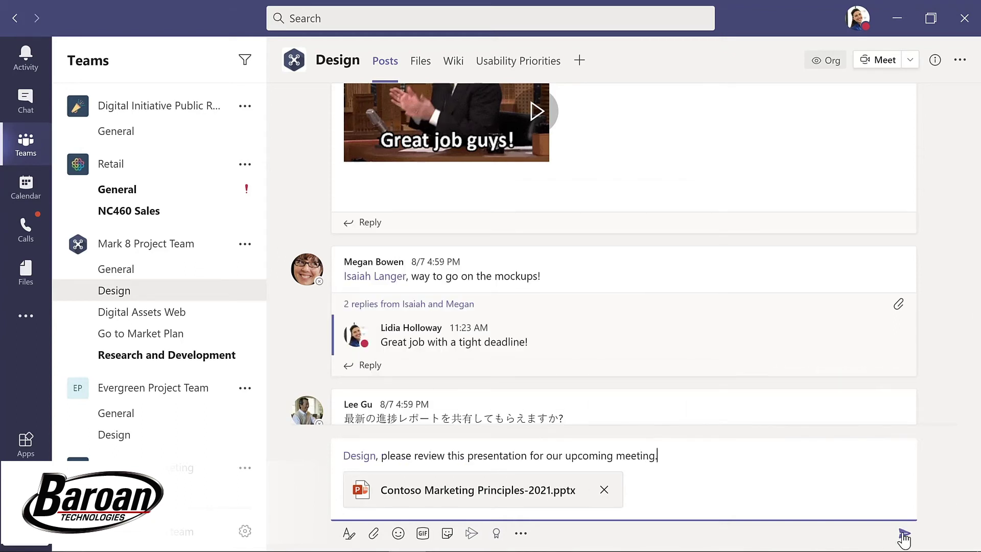
click(904, 534)
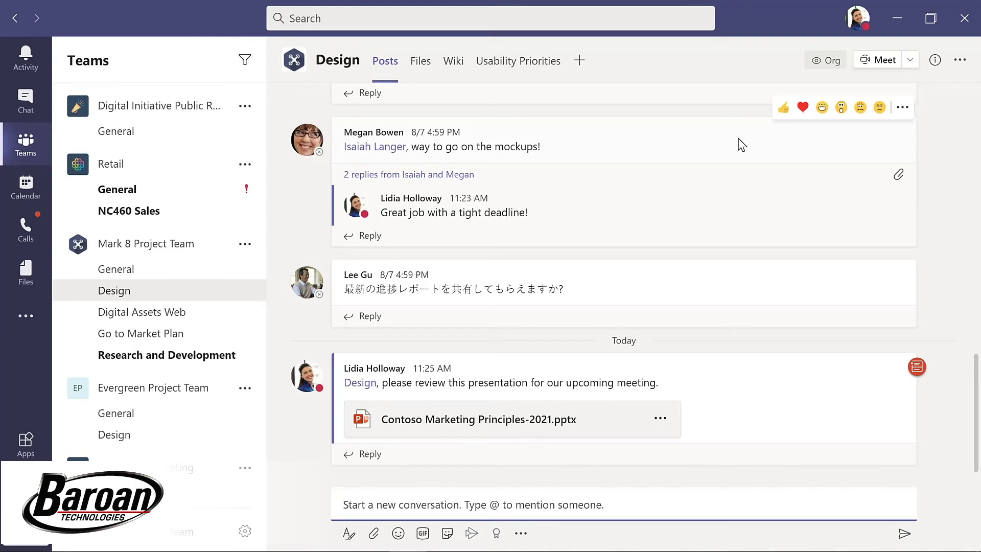
Give the "way to go on the mockups!" post a heart reaction and look over its additional message options
click(803, 109)
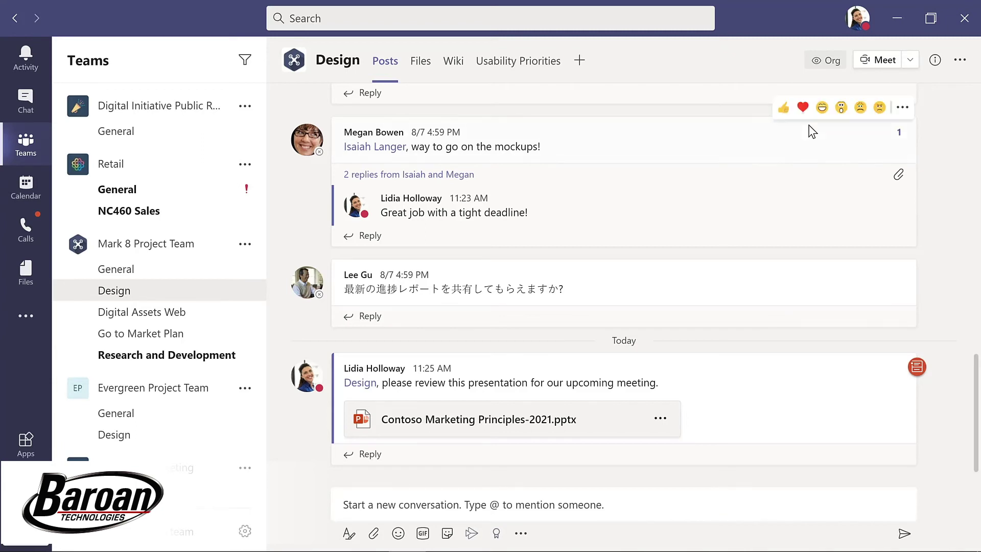
click(903, 109)
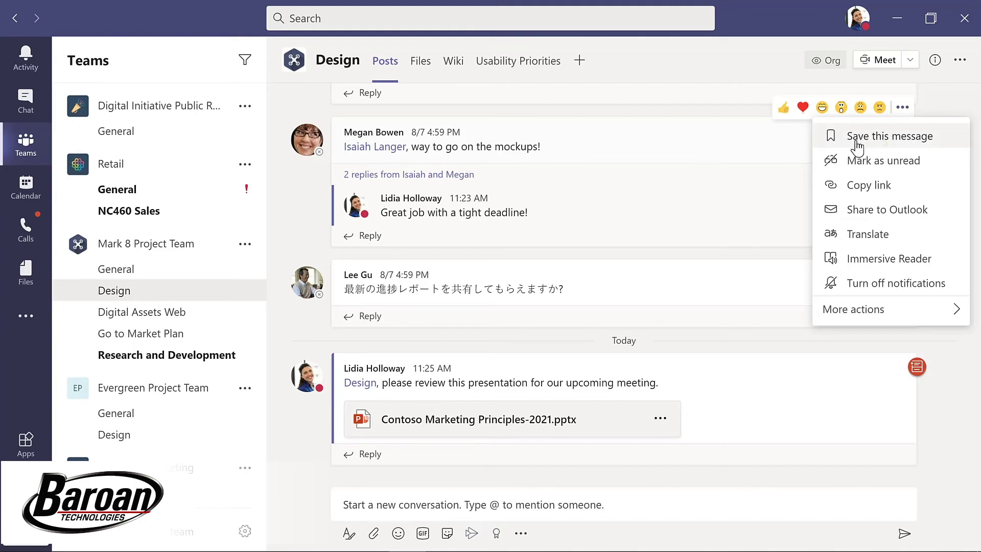
click(752, 147)
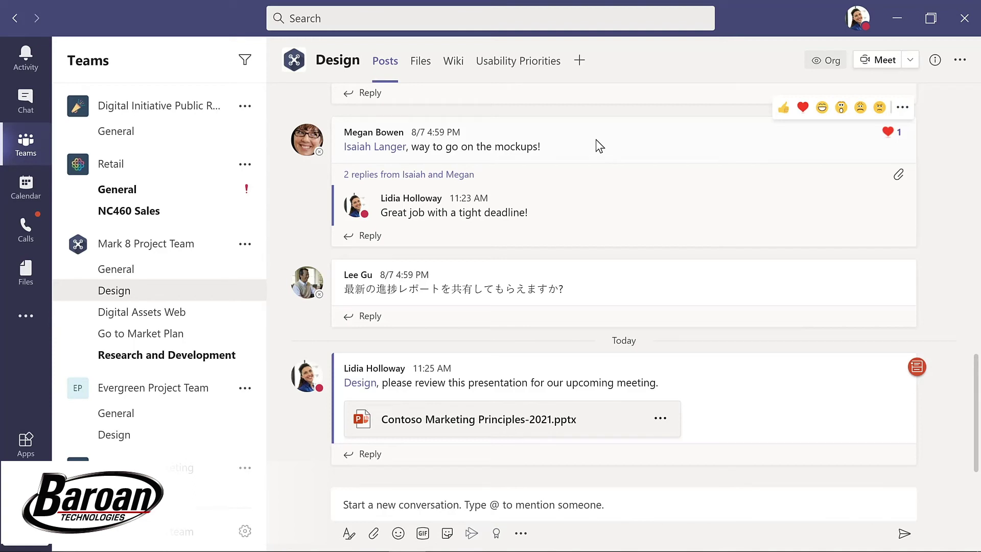
Start a new private chat addressed to the IT Admin
click(26, 100)
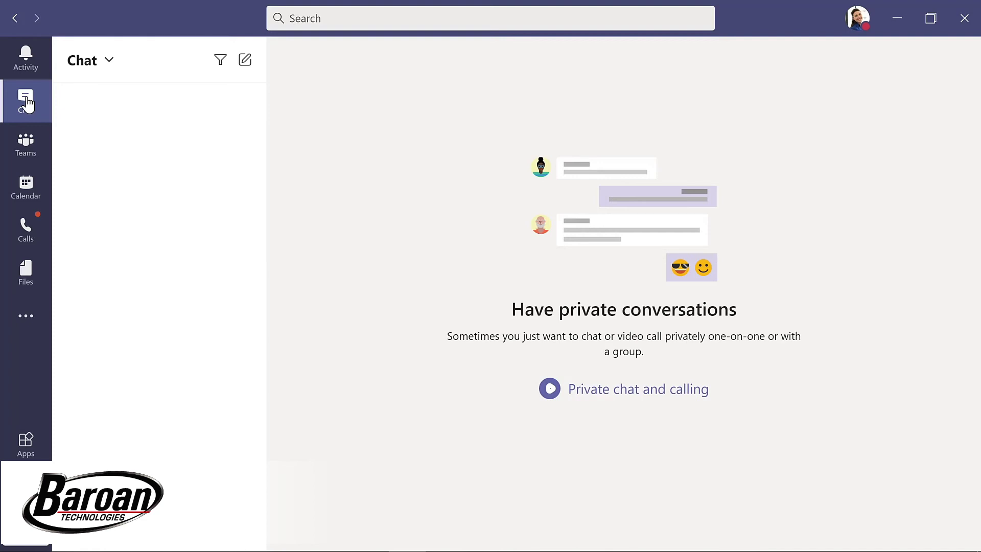
click(245, 61)
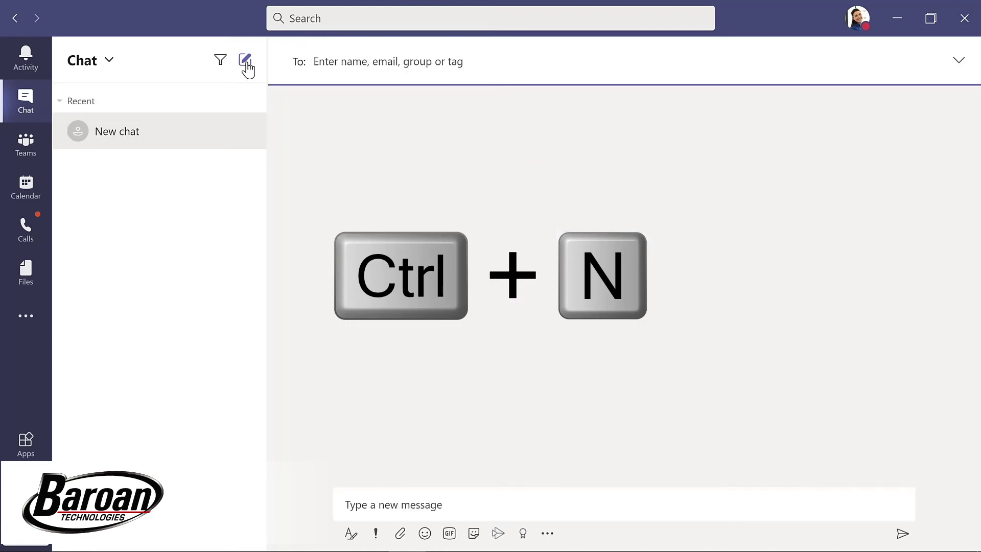
text(all)
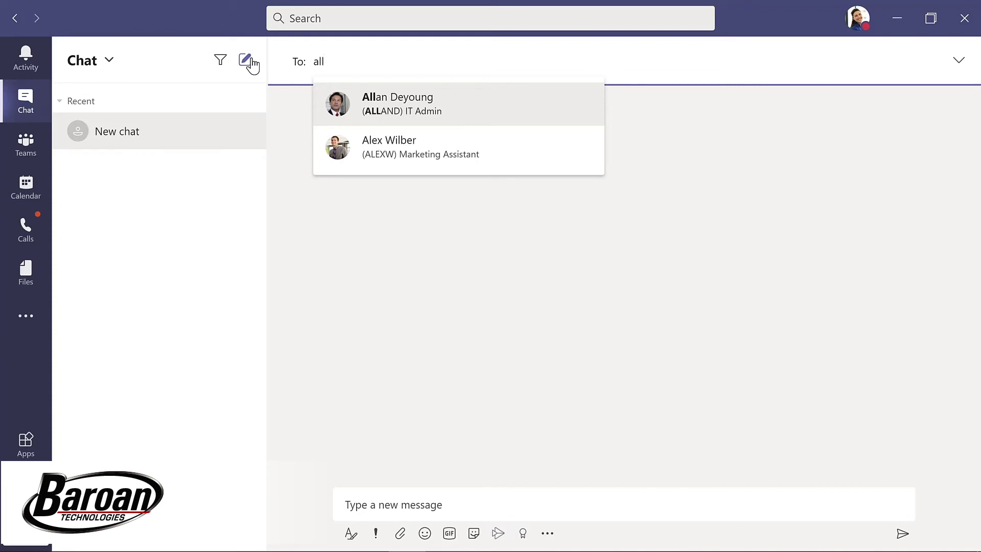
key(Return)
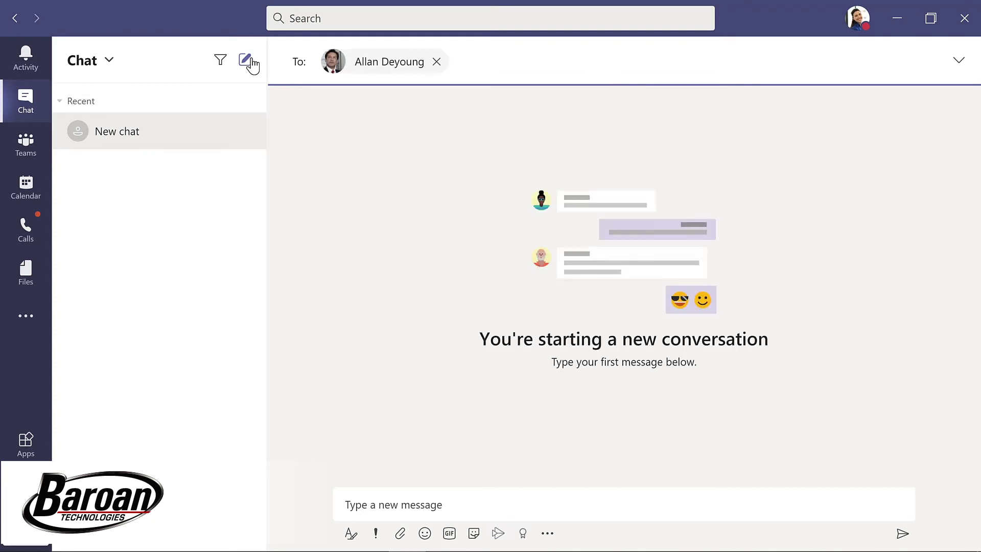
Send the IT Admin the message "What's the update on the new laptops for my project team?"
click(394, 499)
text(What's the update on the new laptops for my project team?)
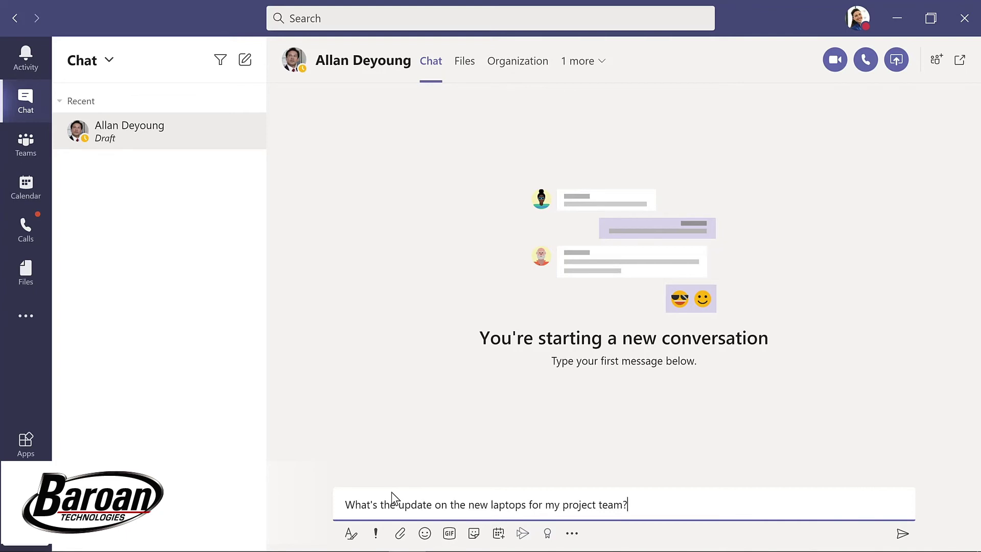
key(Return)
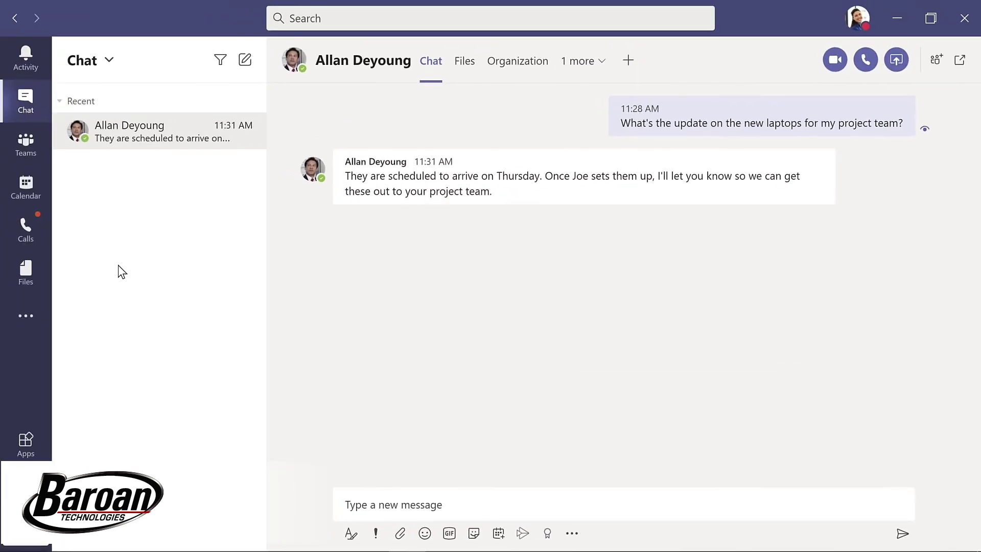
Reply to the IT Admin with a celebratory "yay" GIF and the text "Thanks so much!"
click(449, 533)
text(yay)
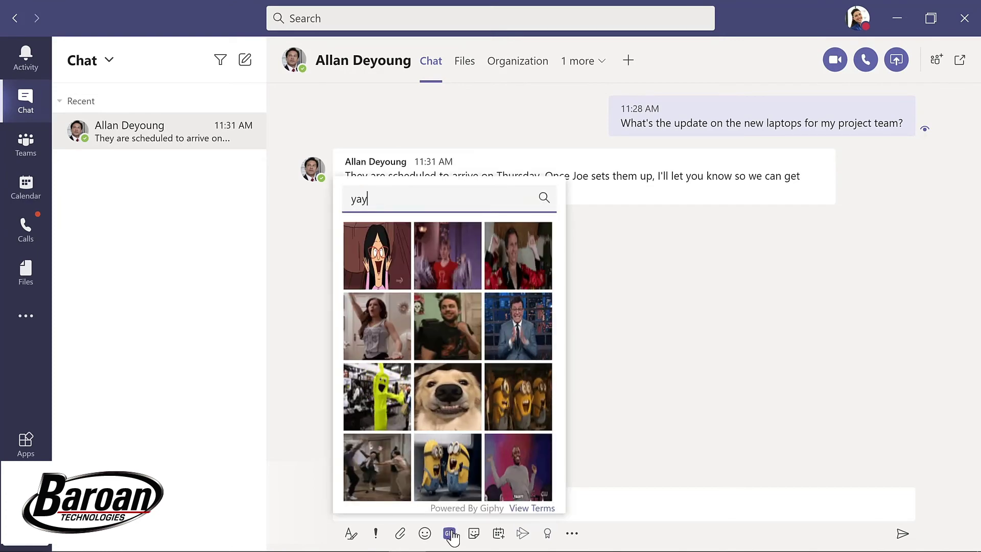
click(374, 467)
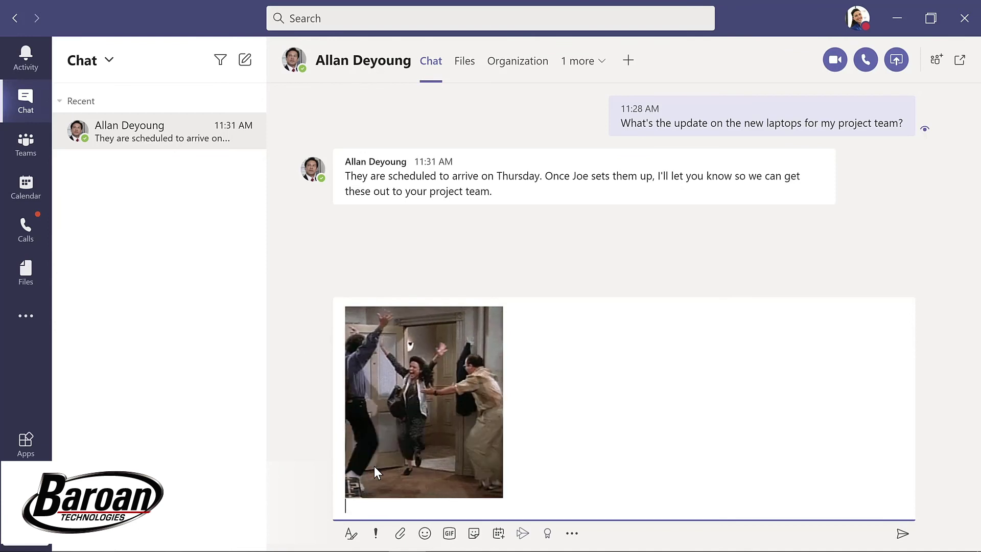
text(Thanks)
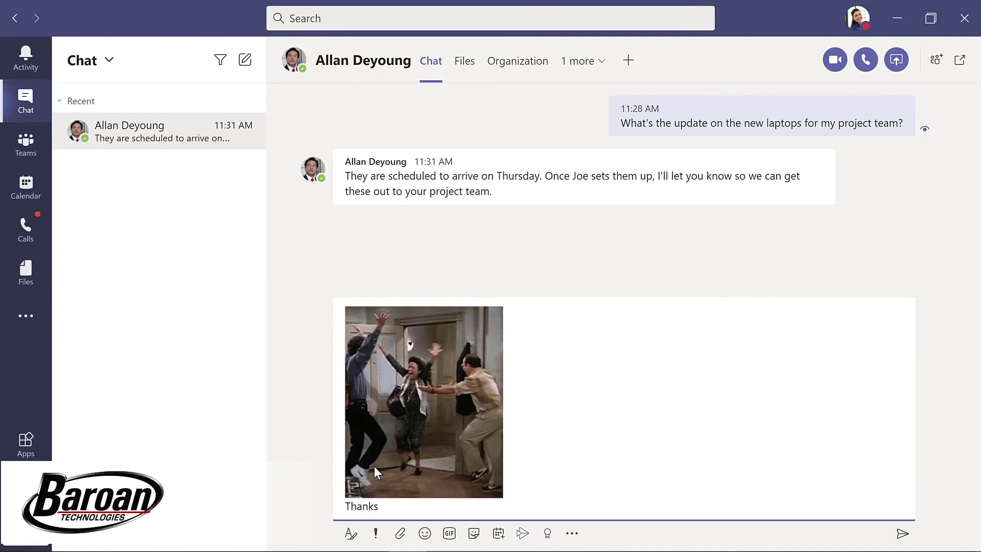
text( so muc)
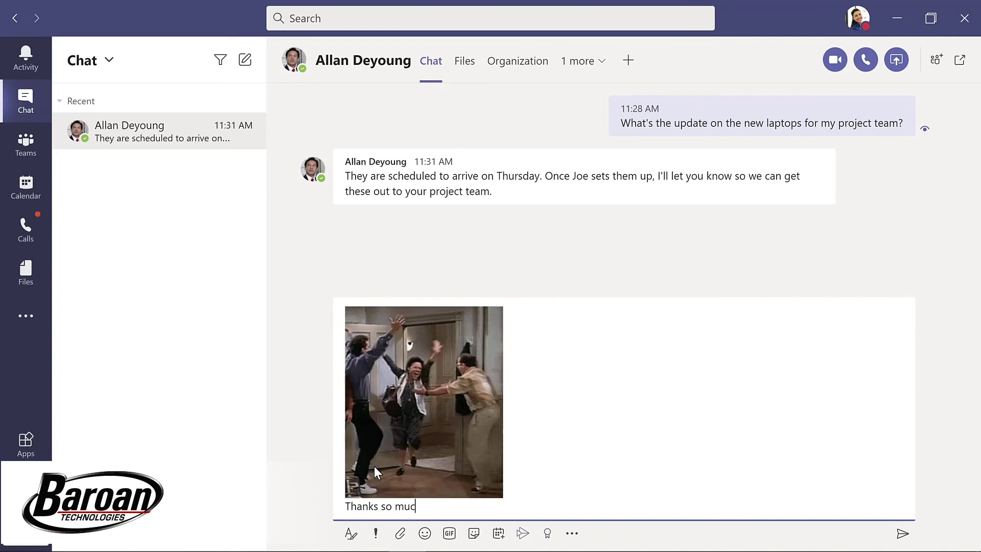
text(h!)
key(Return)
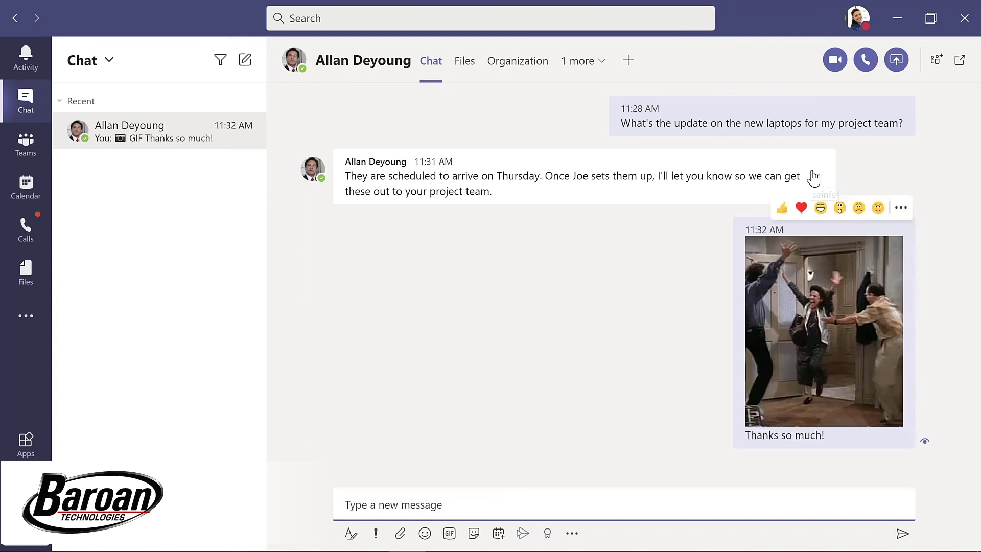
Give the IT Admin's reply about the laptops a laugh reaction and pin the chat
mouse_move(804, 175)
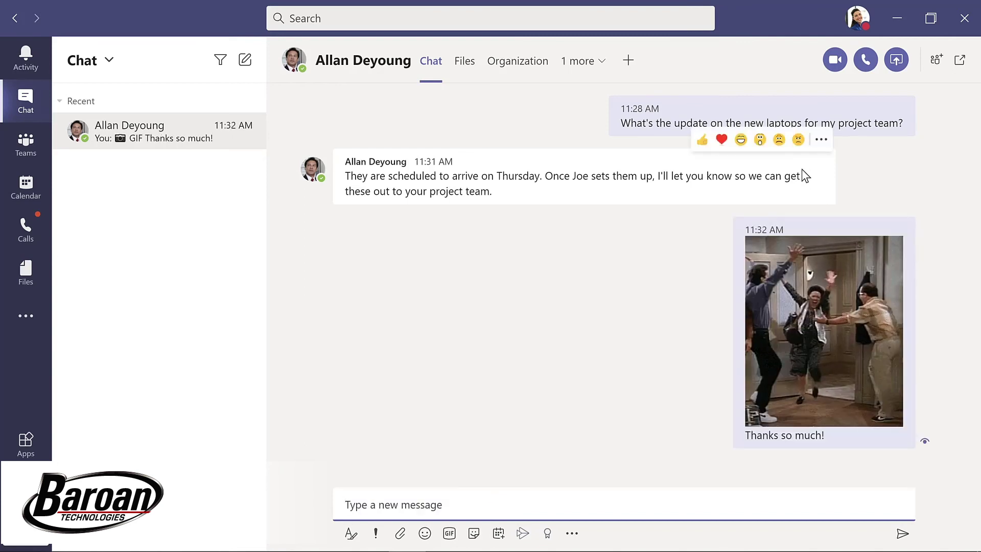
click(740, 140)
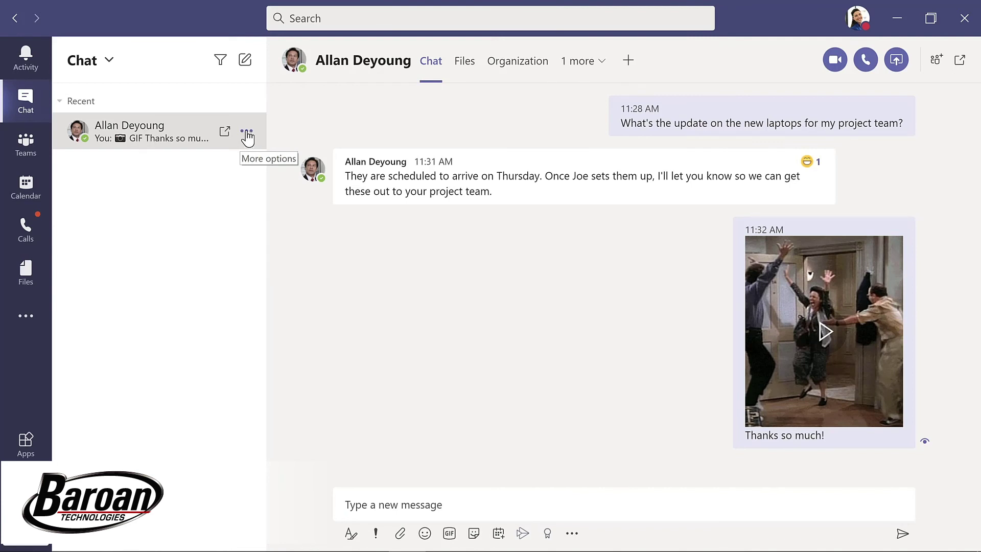
click(247, 134)
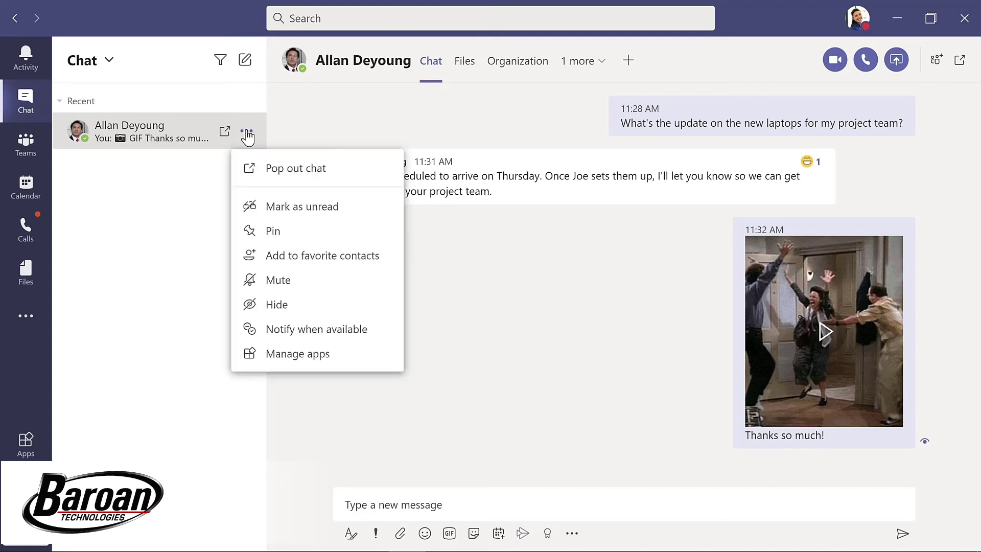
click(267, 236)
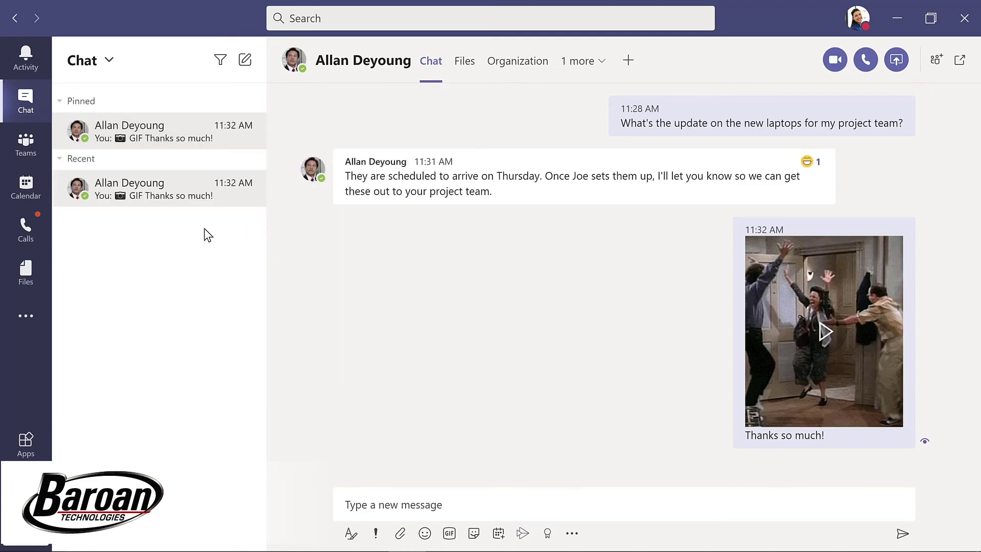
Open the calendar and view it as a full Week before returning it to Work week
click(35, 190)
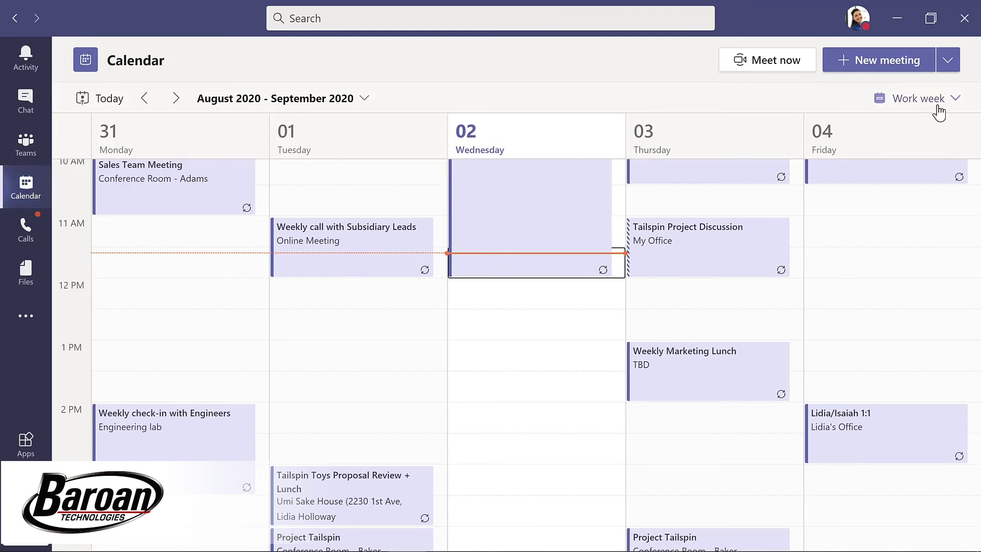
click(953, 102)
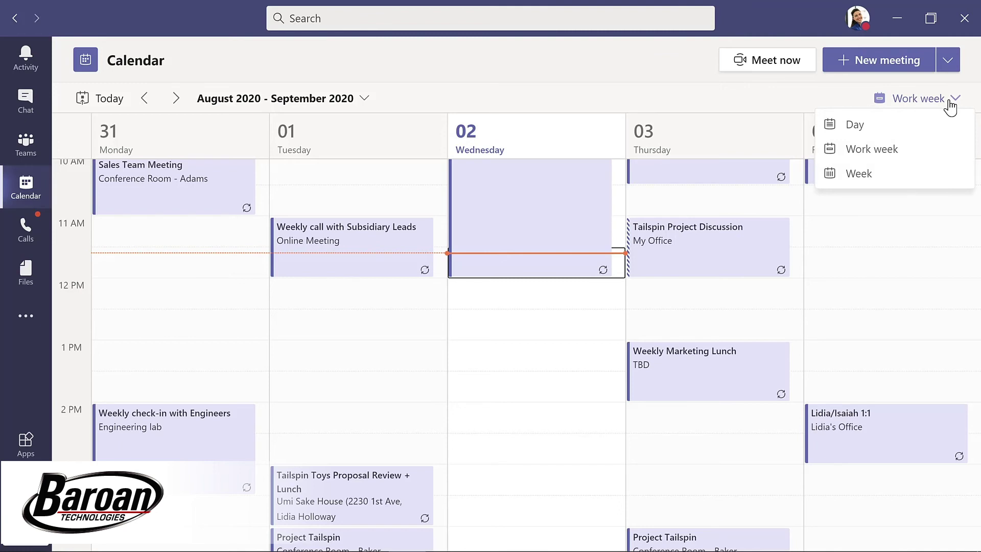
click(880, 174)
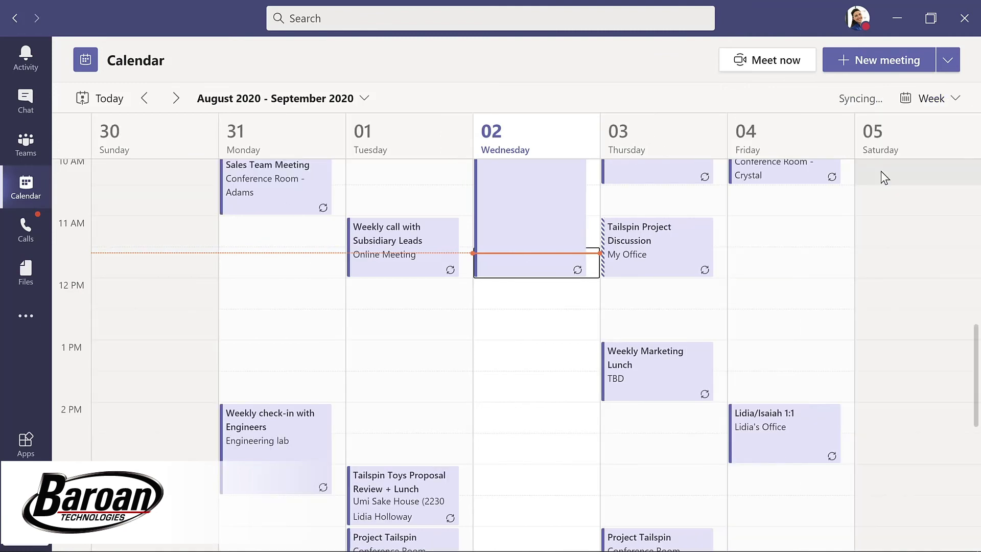
click(953, 101)
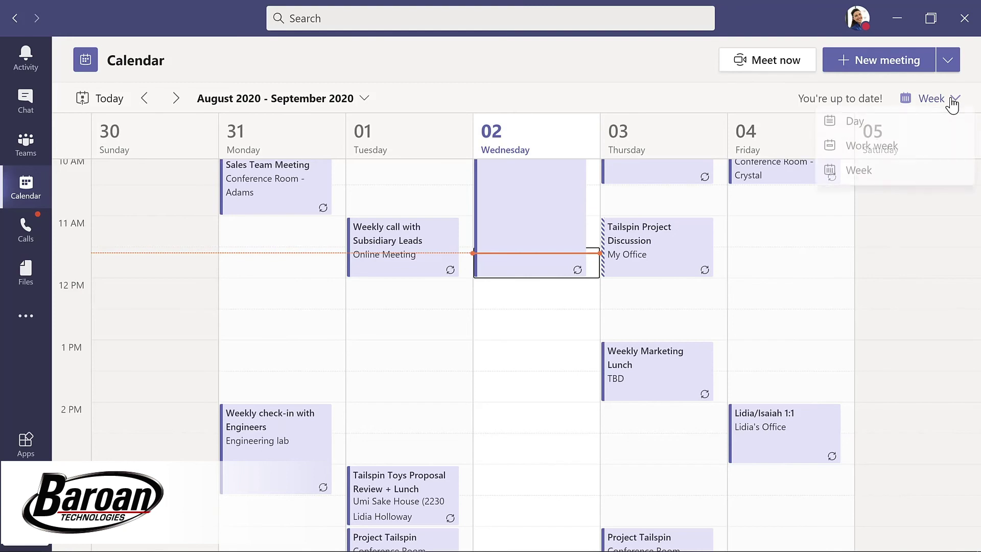
click(908, 149)
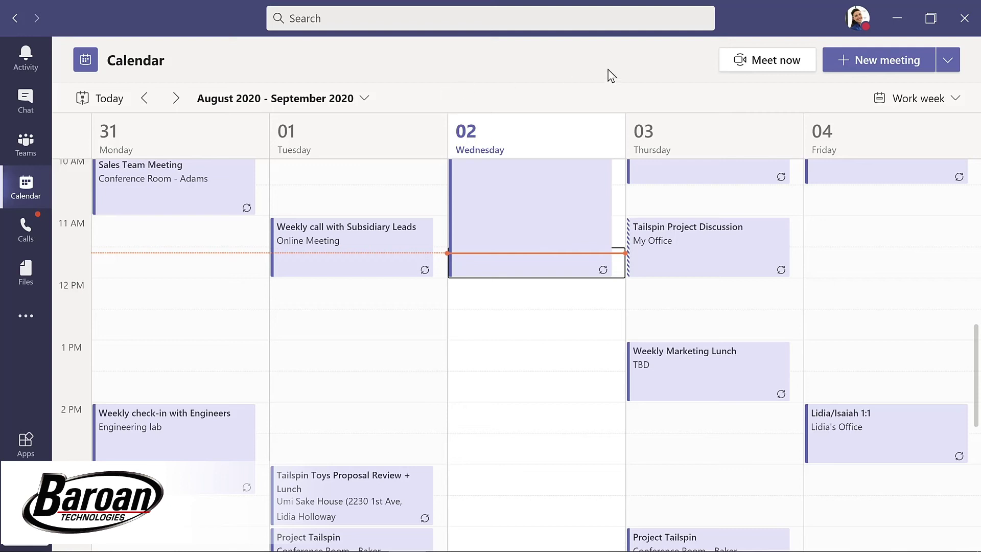
Create a new meeting titled "Evergreen Design Meeting" and add the Planner, the IT Admin and two other colleagues as required attendees
click(867, 58)
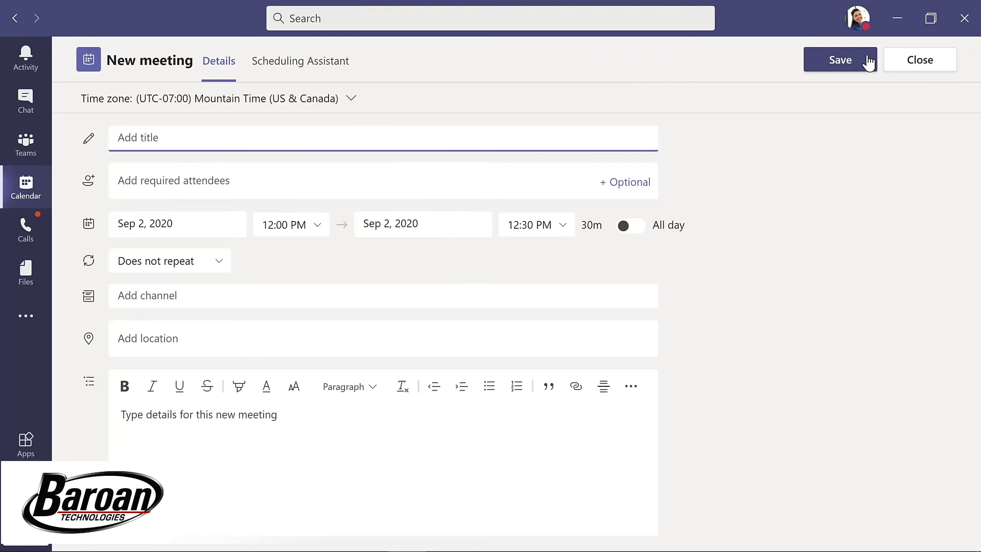
text(Evergreen Design Meeting)
click(241, 179)
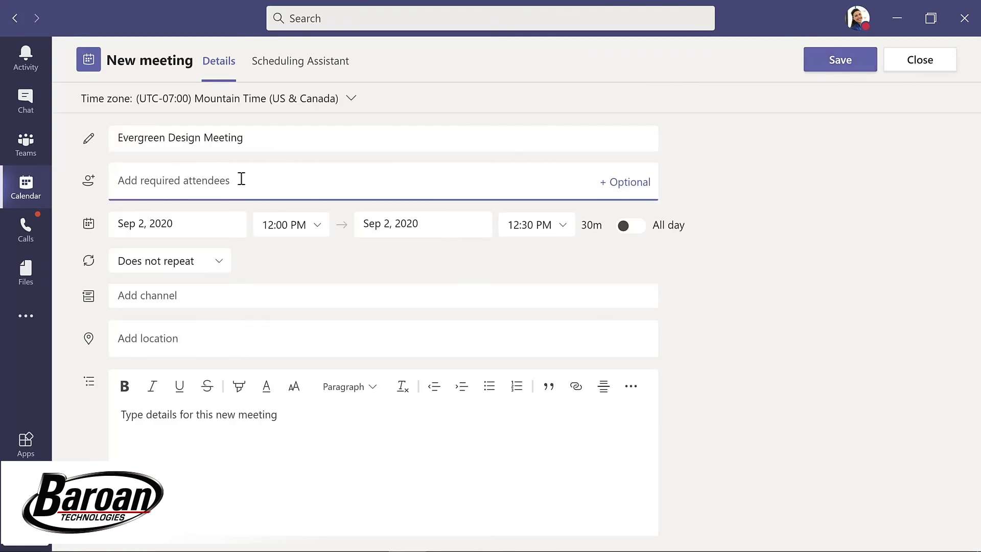
text(lynn)
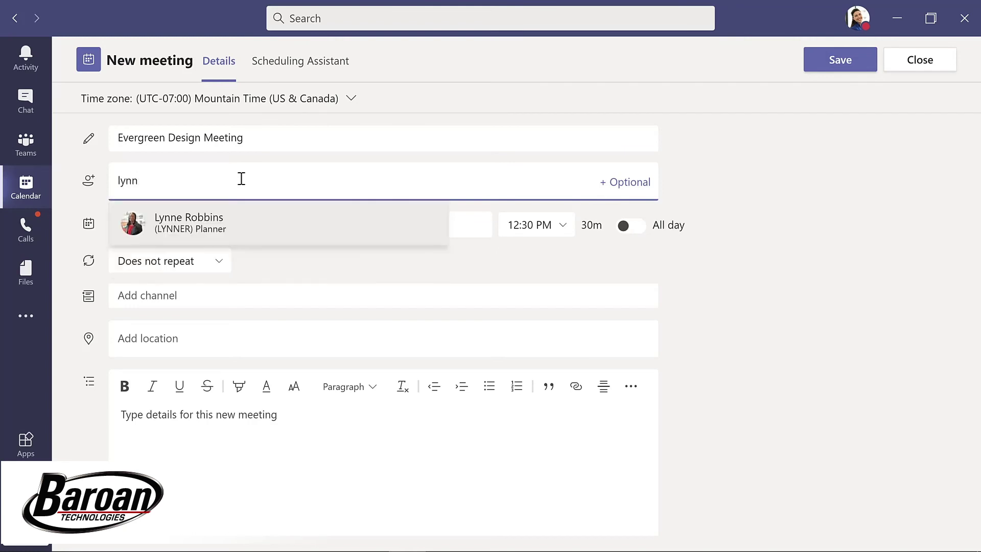
key(Return)
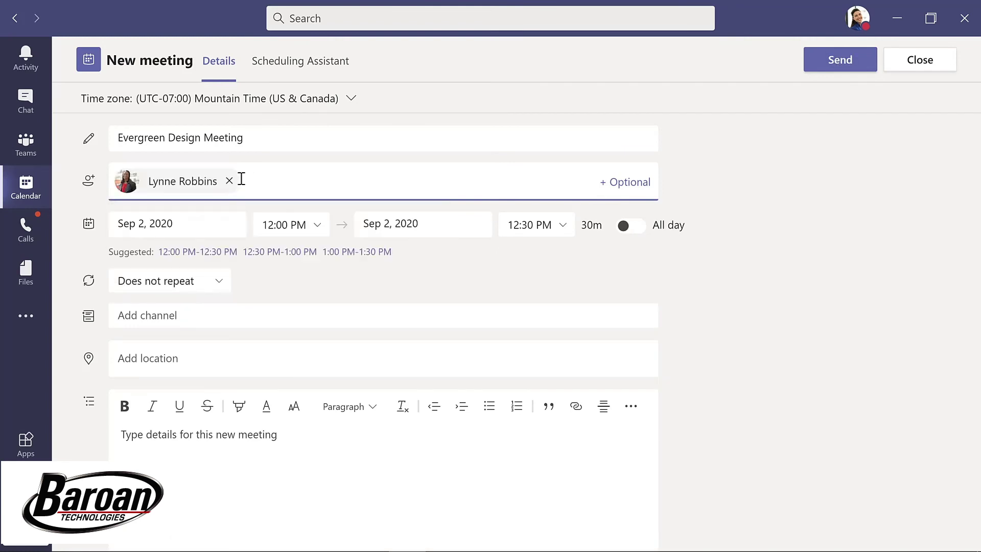
key(ctrl+v)
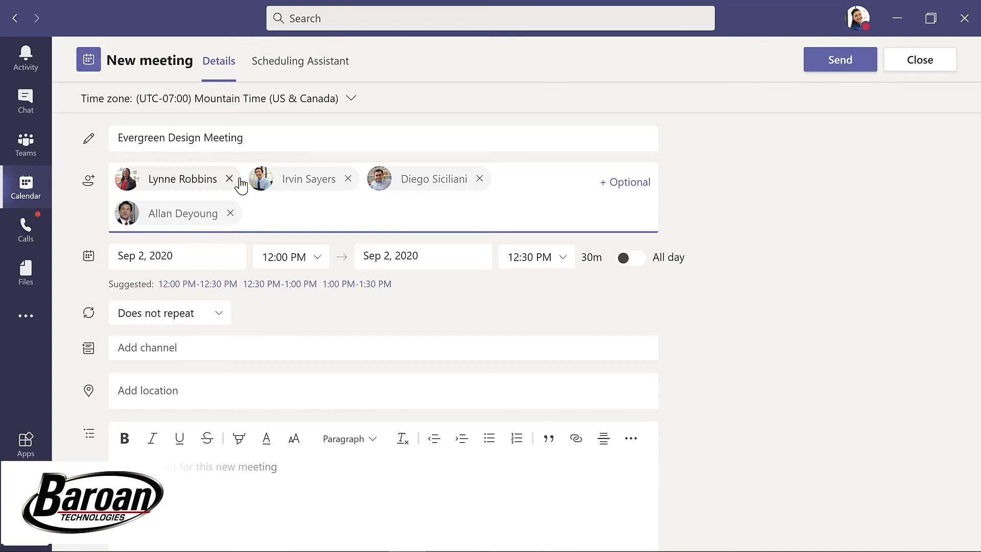
Set the meeting date to Sep 8, 2020 and use the Scheduling Assistant to extend its end to 1:00 PM
click(207, 252)
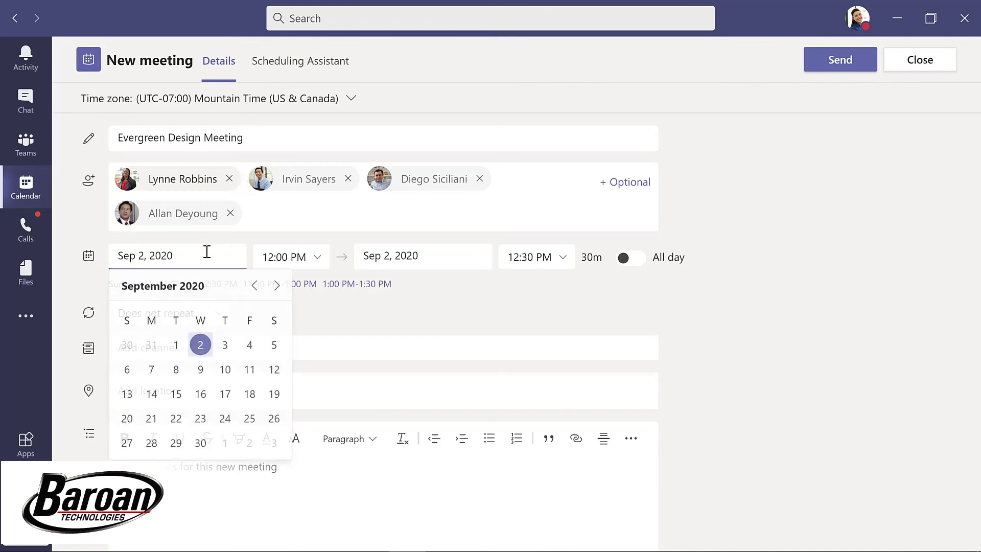
click(177, 370)
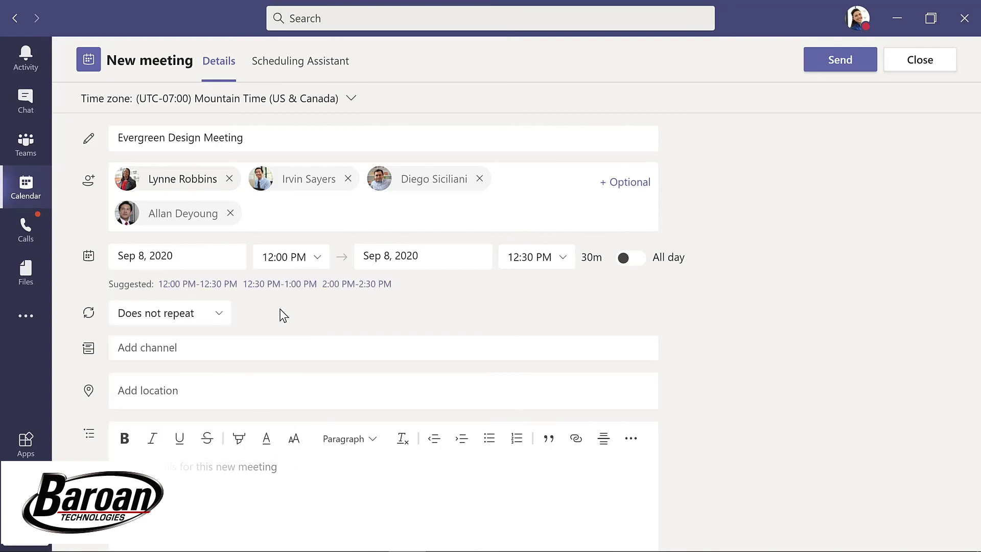
click(288, 63)
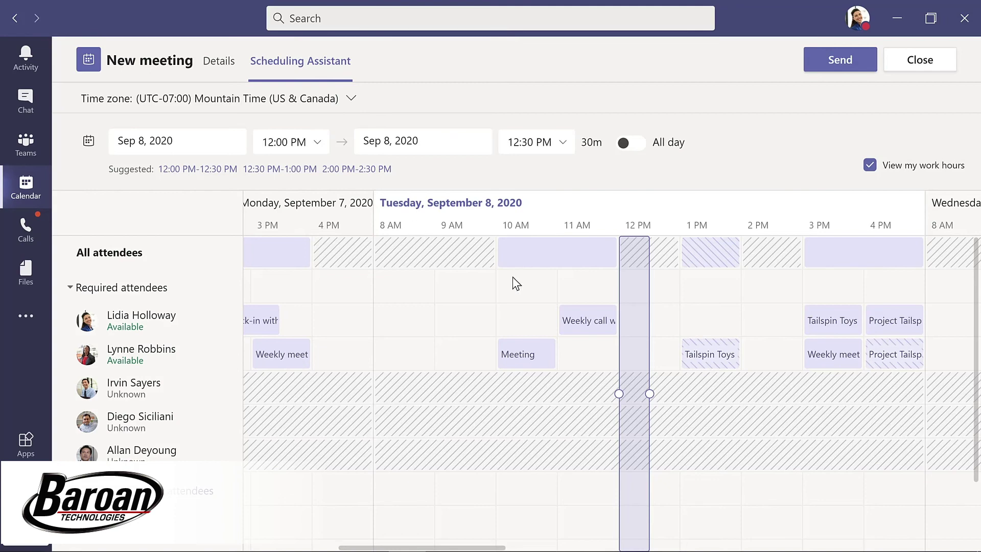
drag(649, 394, 683, 393)
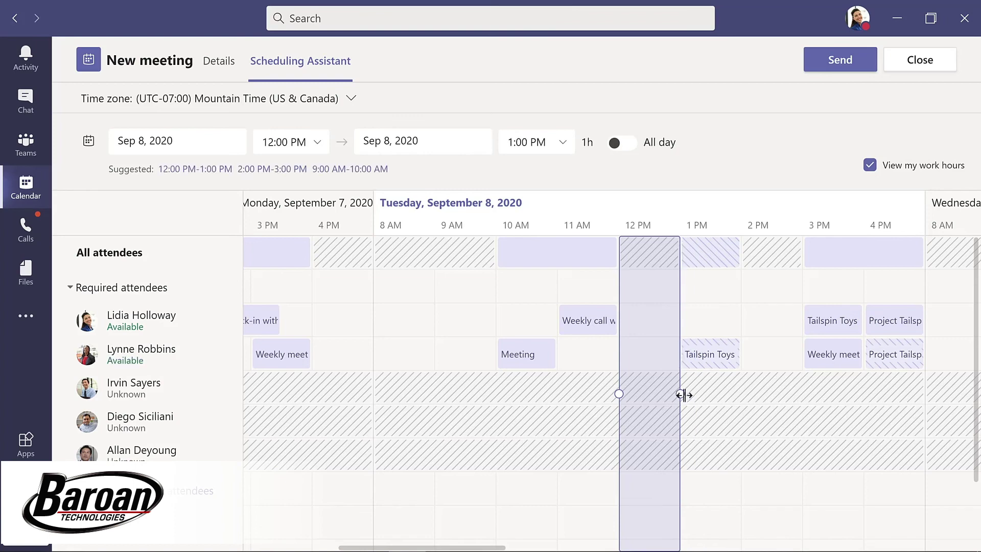
Assign the meeting to the Design channel of the Evergreen Project Team in its details
click(219, 64)
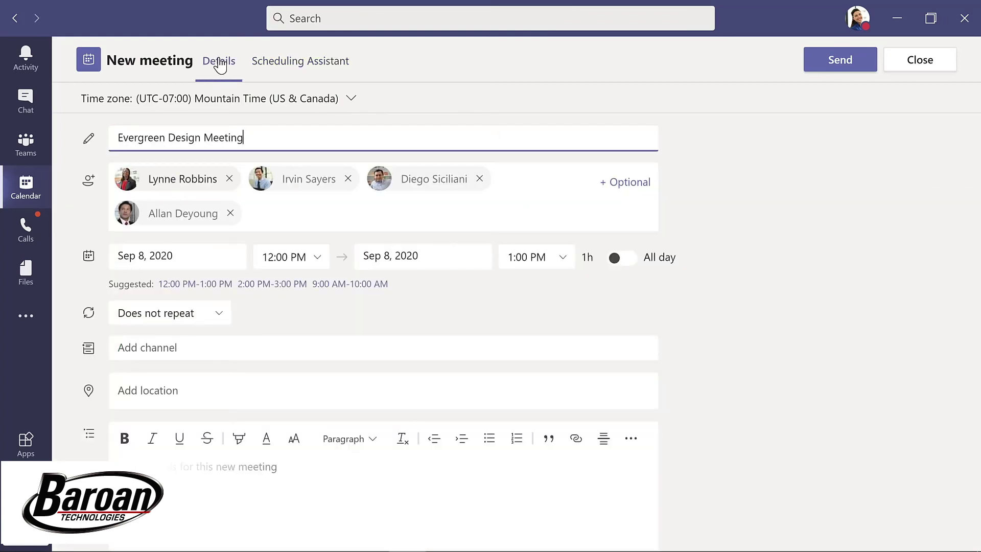
click(230, 348)
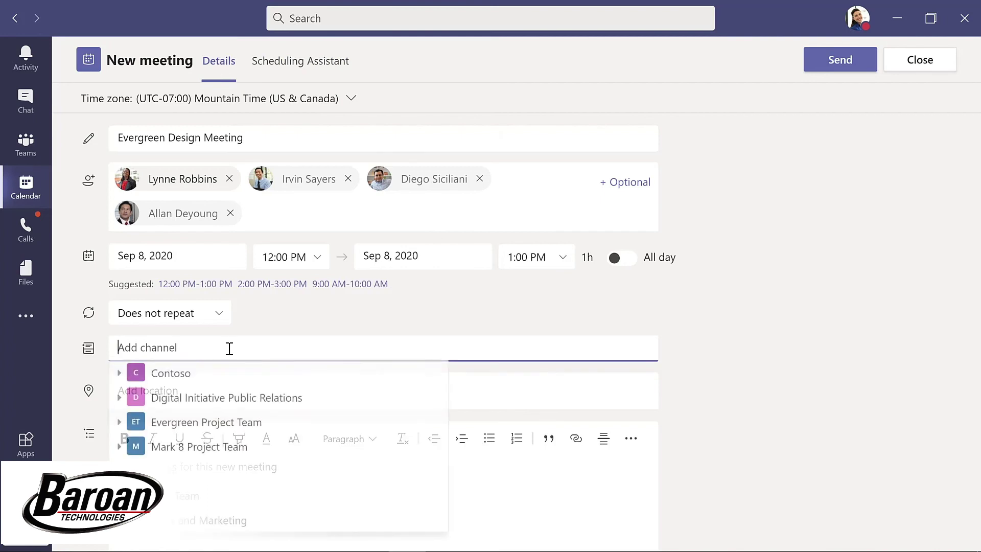
click(120, 425)
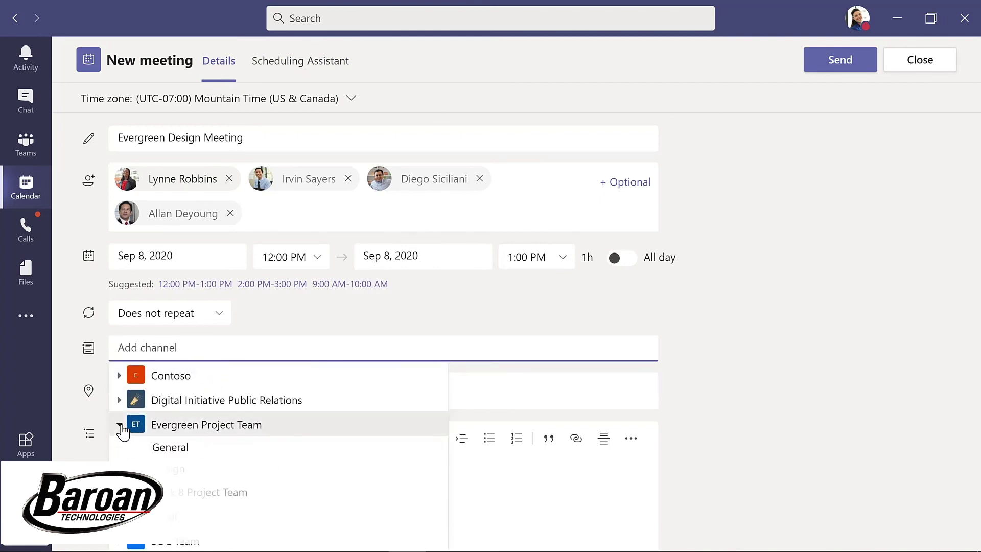
click(176, 474)
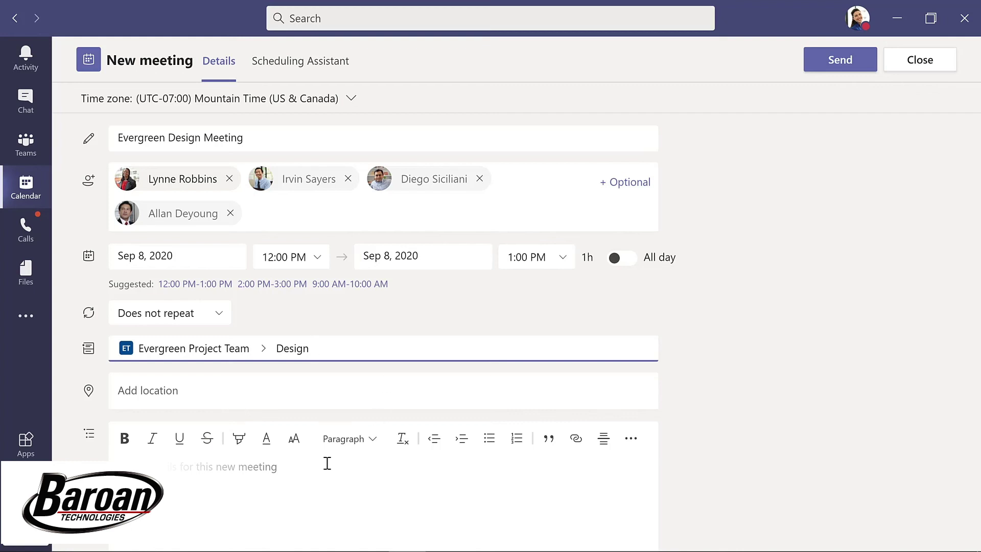
Enter the meeting details "Weekly meeting for design team" and send the invitation
click(270, 467)
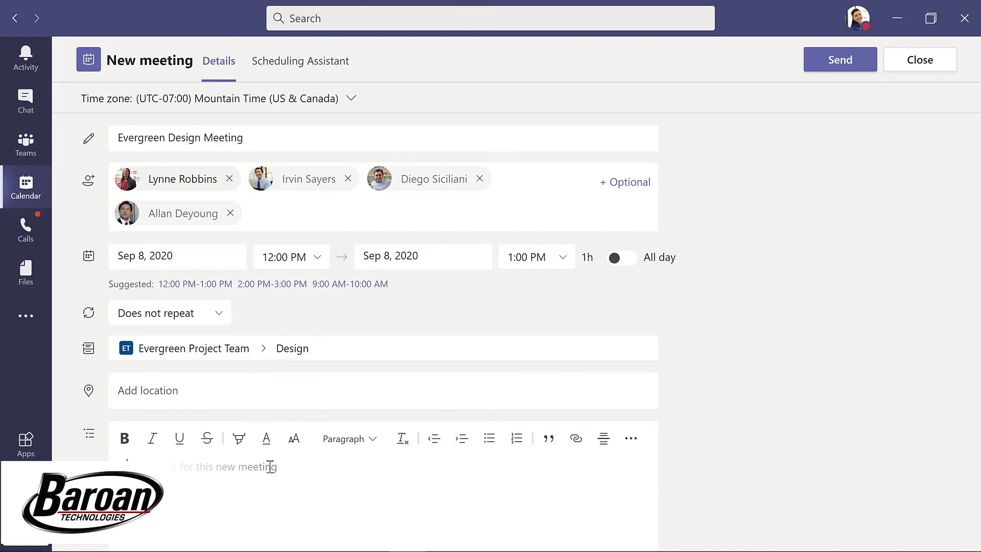
text(Weekly meeting for design team)
click(832, 66)
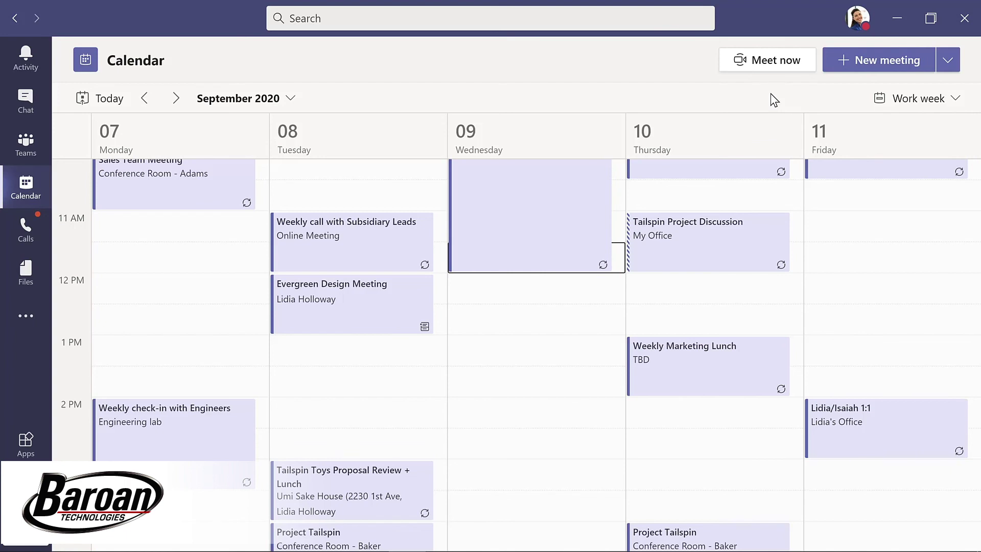
Start an immediate meeting in the Design channel with the subject "Updates to planning document"
click(27, 144)
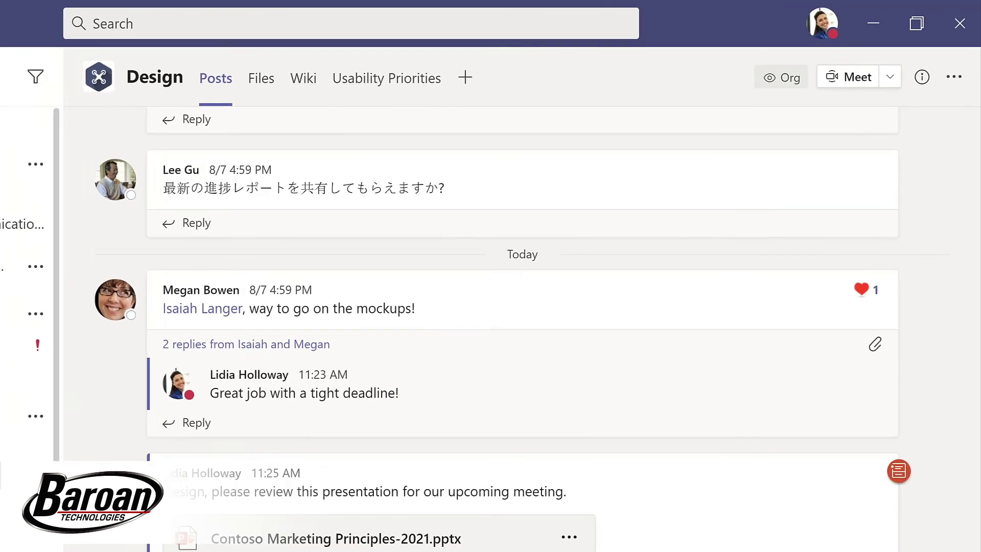
click(910, 59)
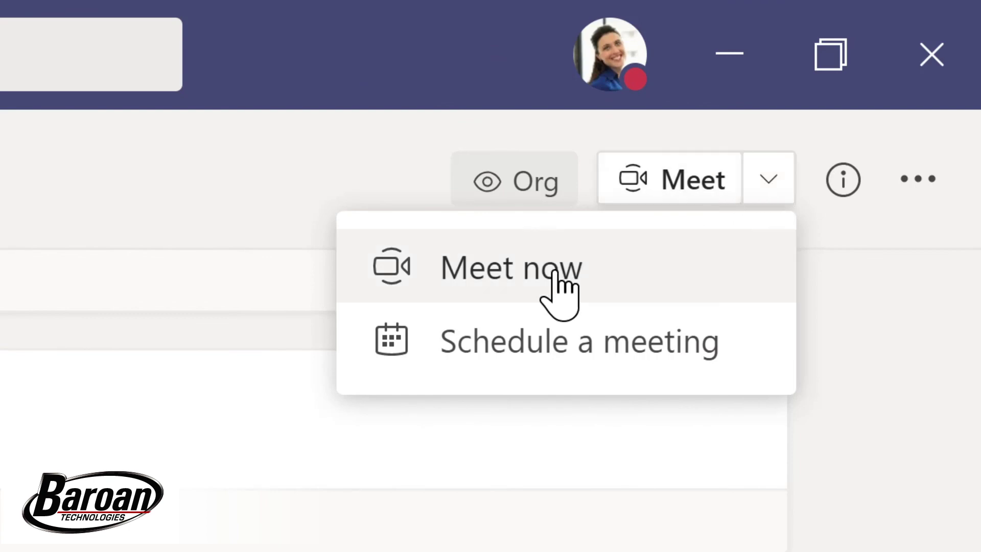
click(522, 287)
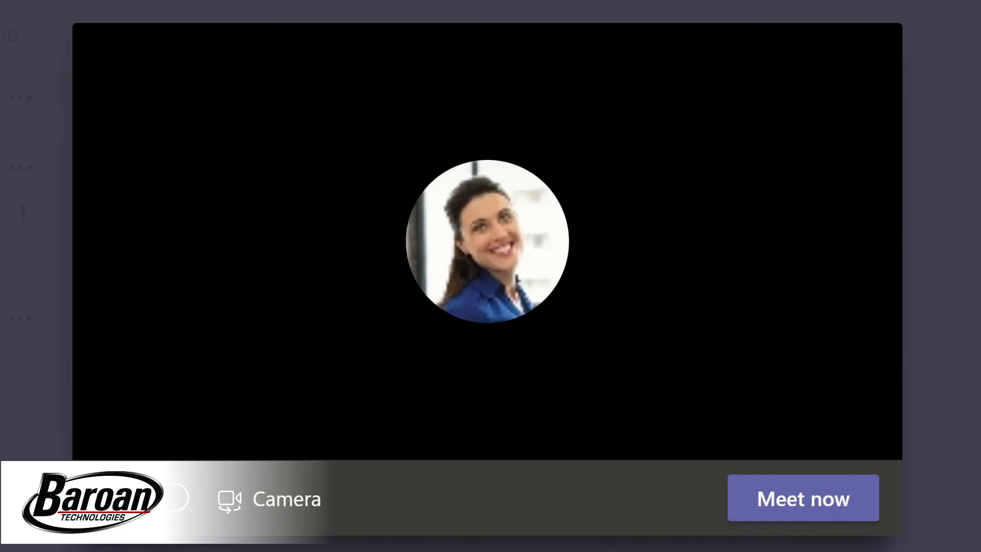
text(Updates)
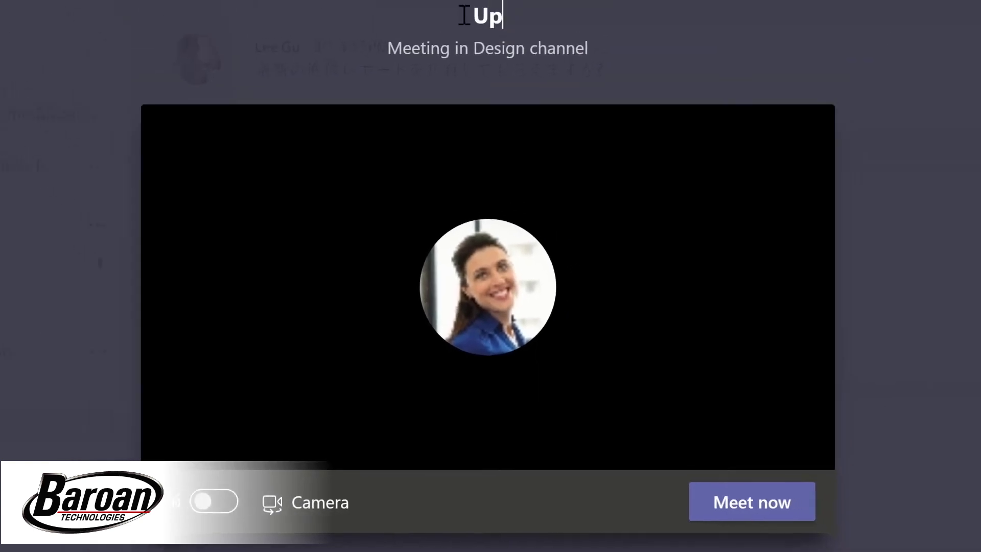
text( to planning document)
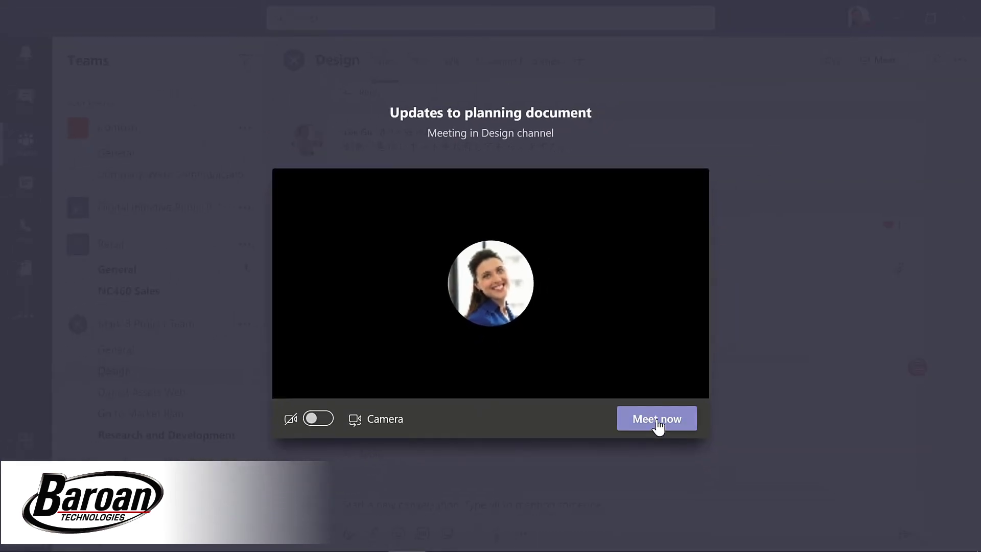
click(706, 473)
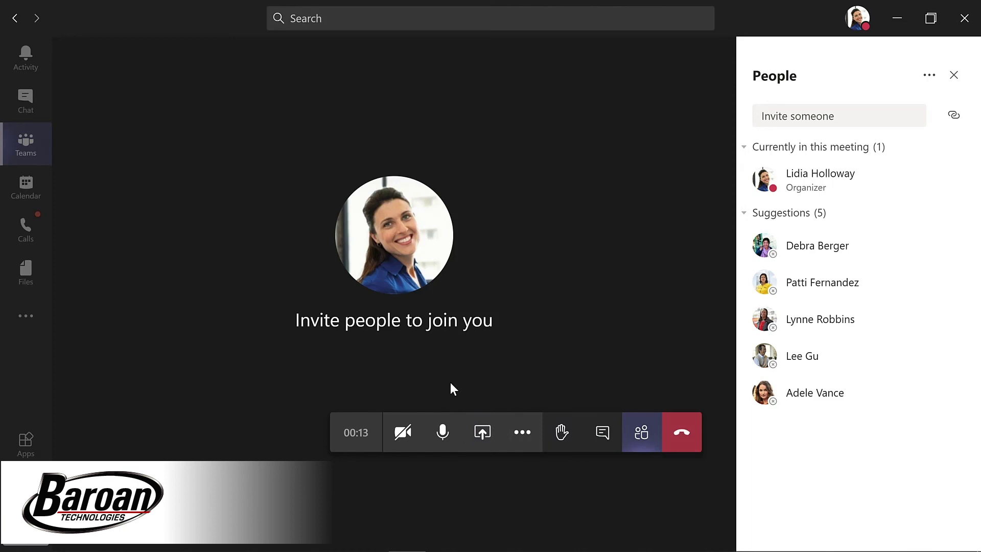
Show the additional actions available in the ongoing Design channel meeting
click(522, 439)
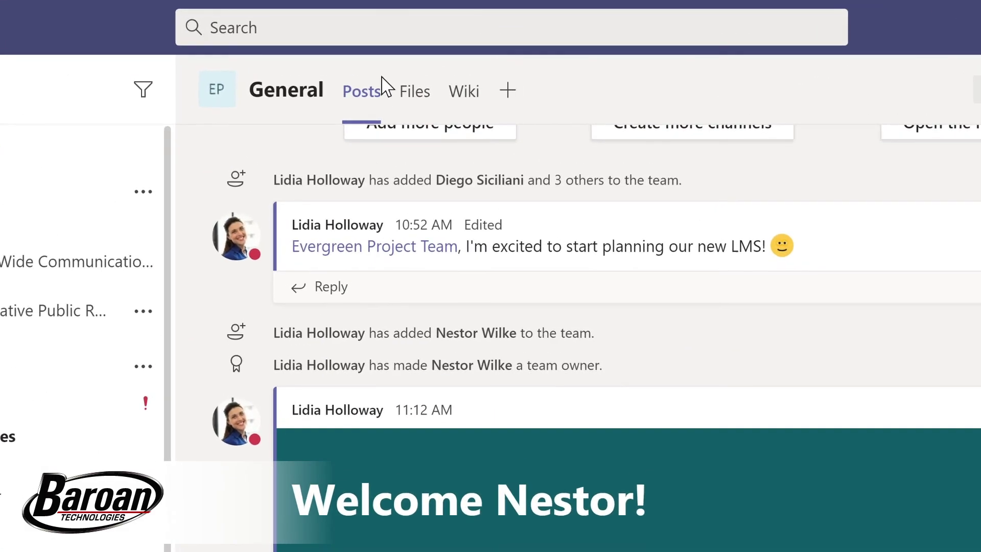
Search Teams for "marketing" and open the message about conference swag from the Sales and Marketing General channel
click(358, 23)
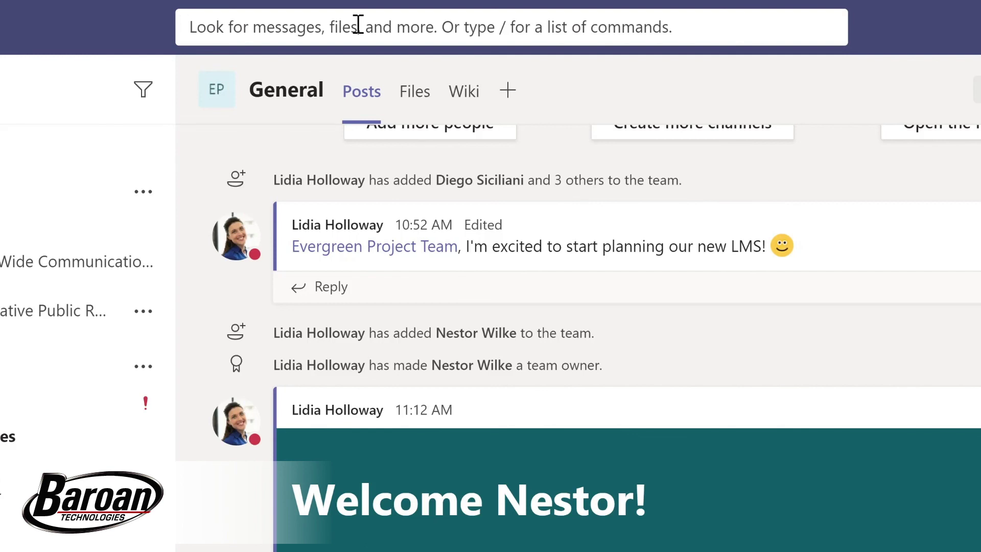
text(marketing)
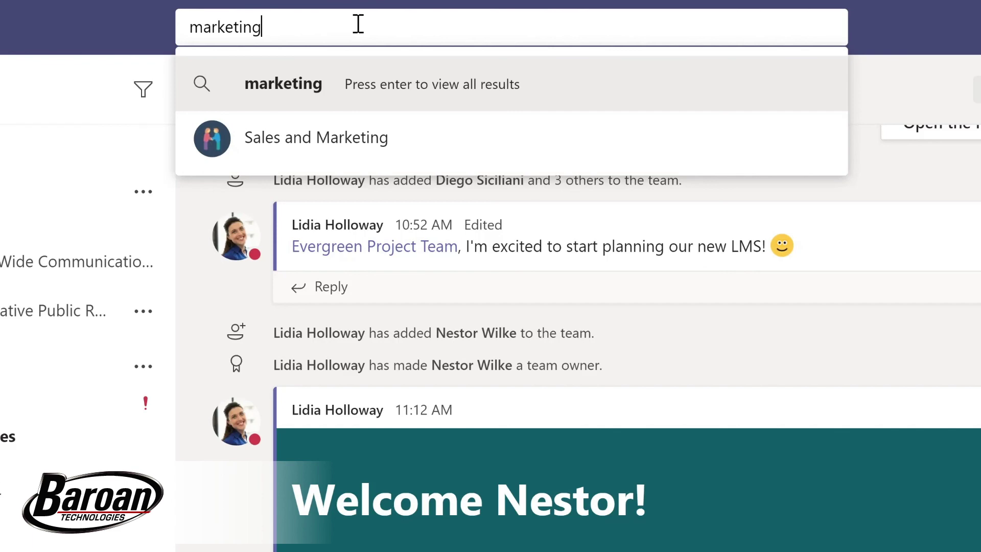
key(Return)
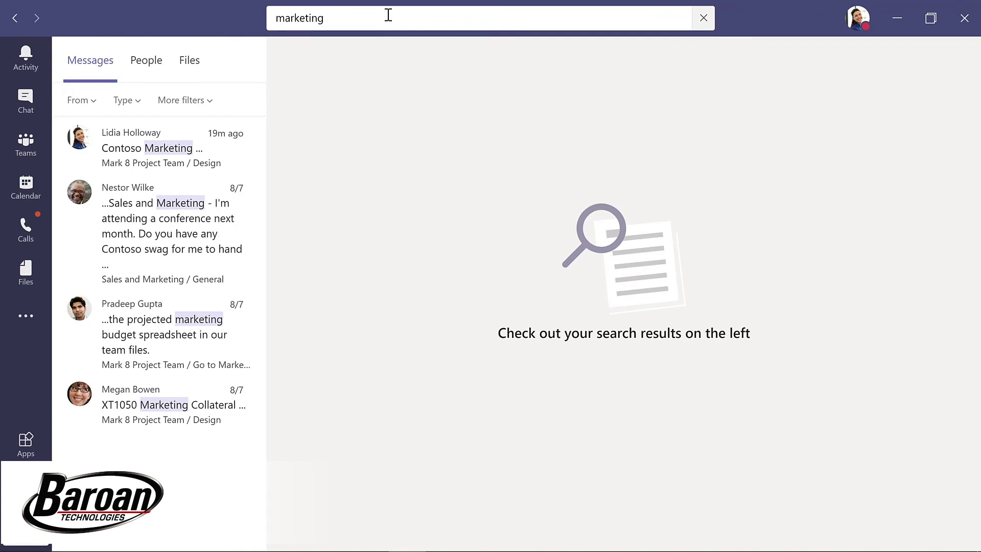
click(153, 224)
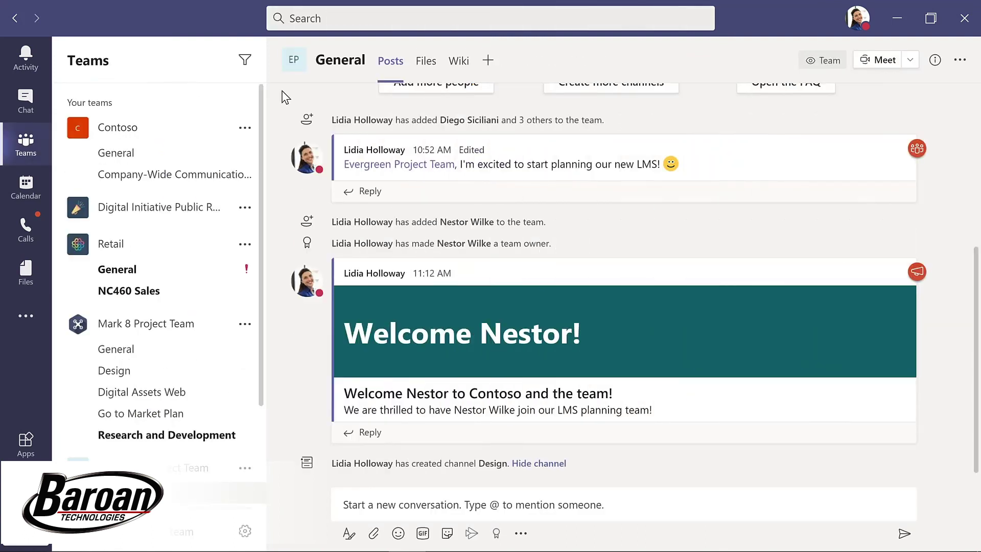
List the available slash commands and run /keys to show the keyboard shortcuts
click(334, 18)
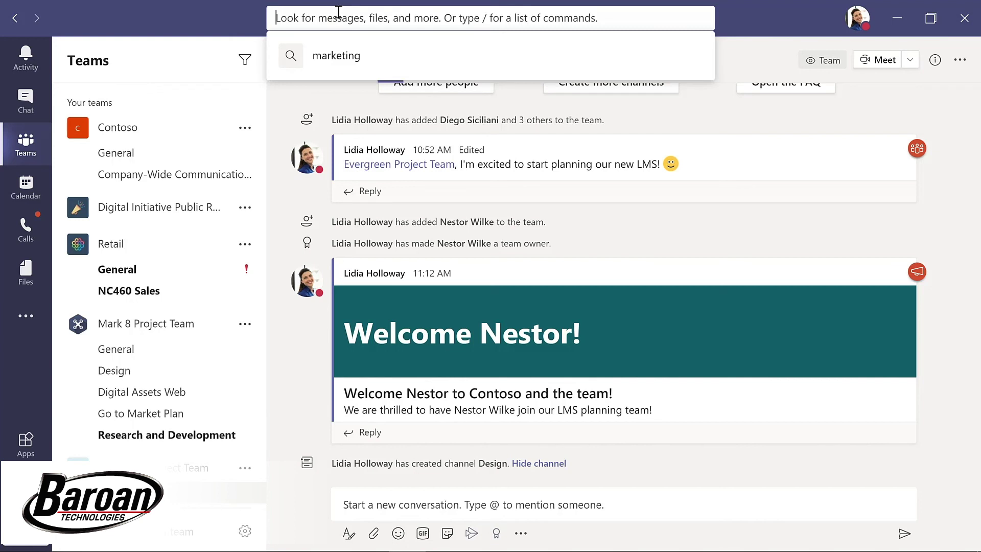
text(/)
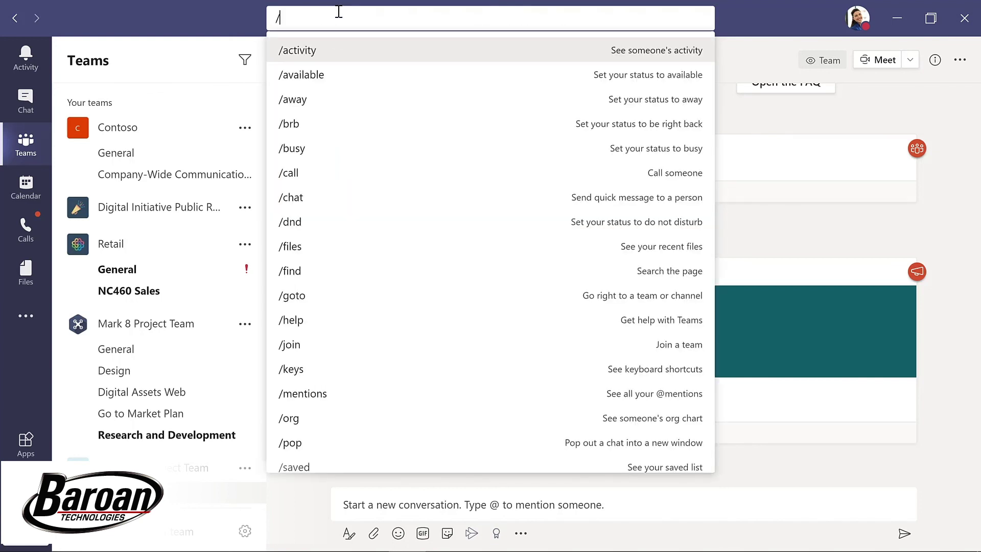
key(Escape)
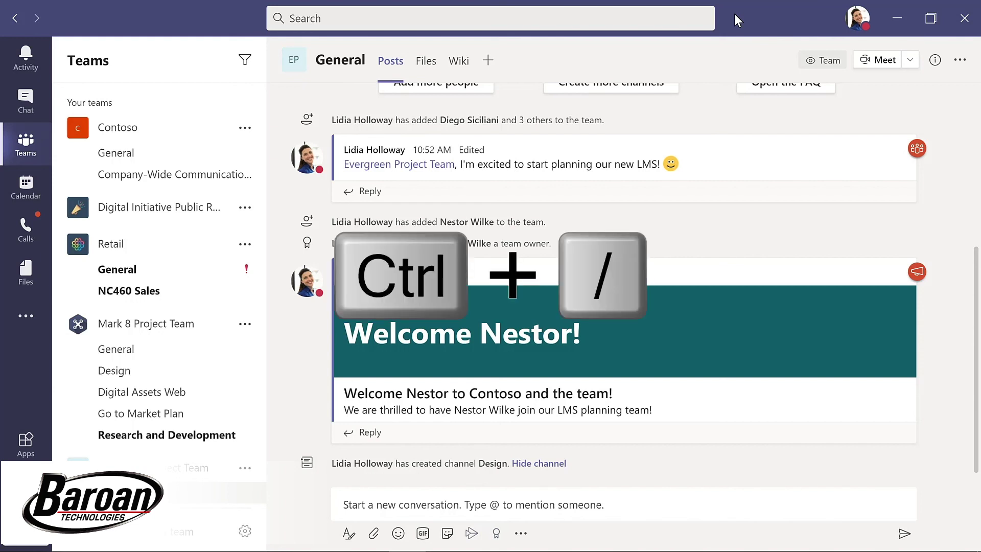
key(ctrl+slash)
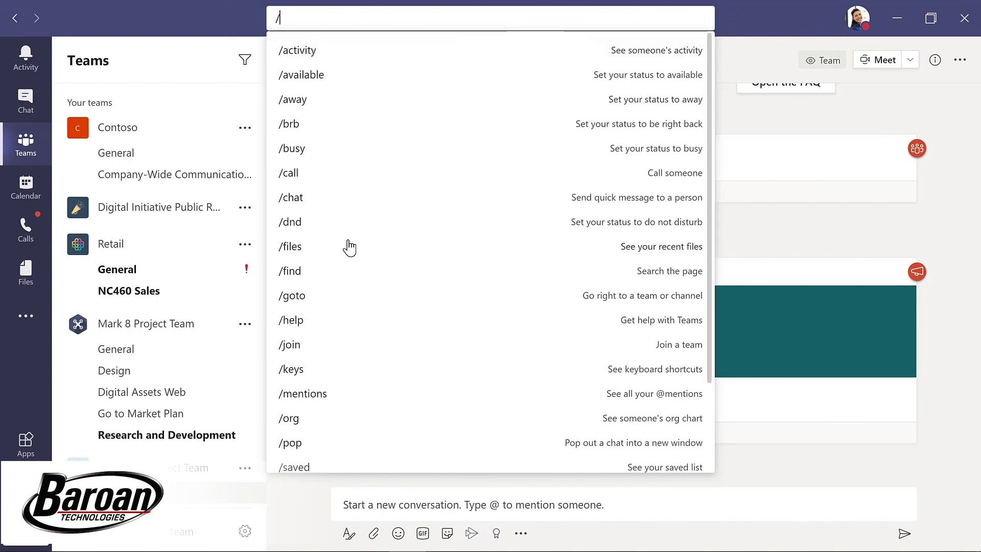
click(290, 369)
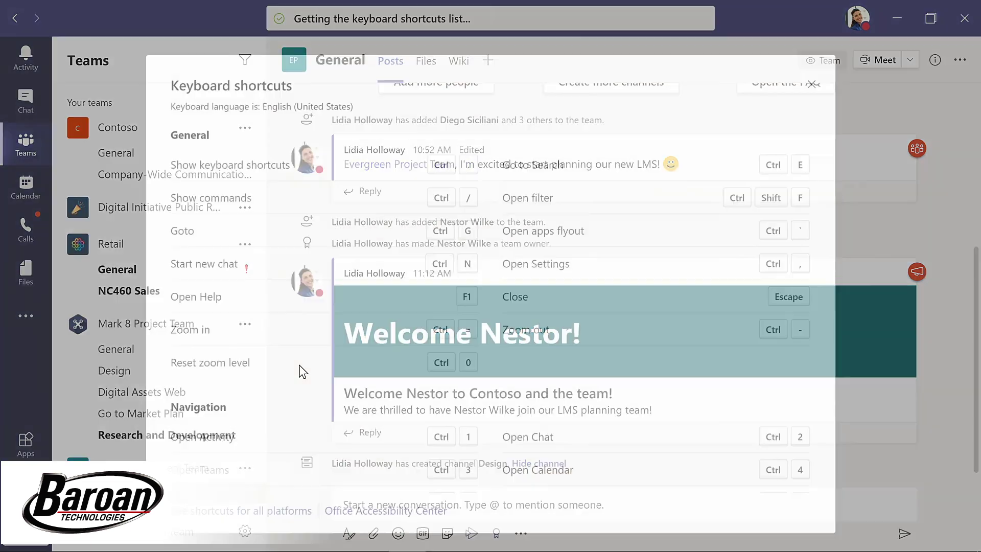